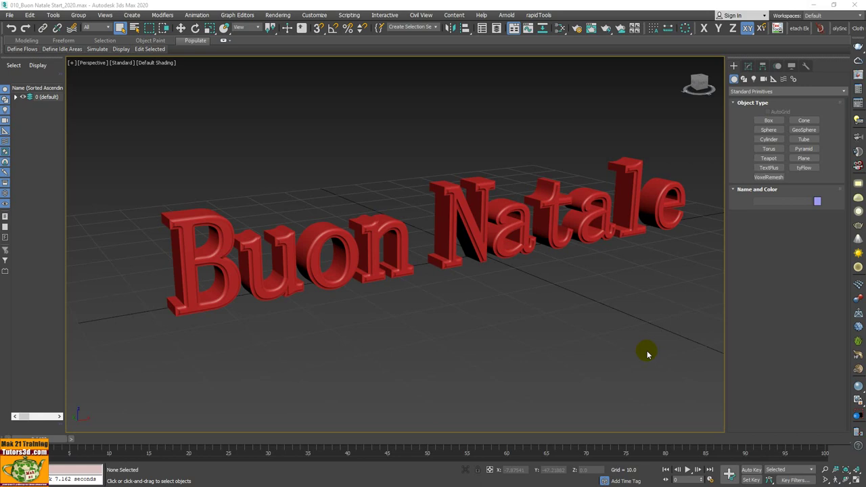
Select the Buon Natale TextPlus object and expand its Interpolation rollout in the Modify panel.
click(634, 206)
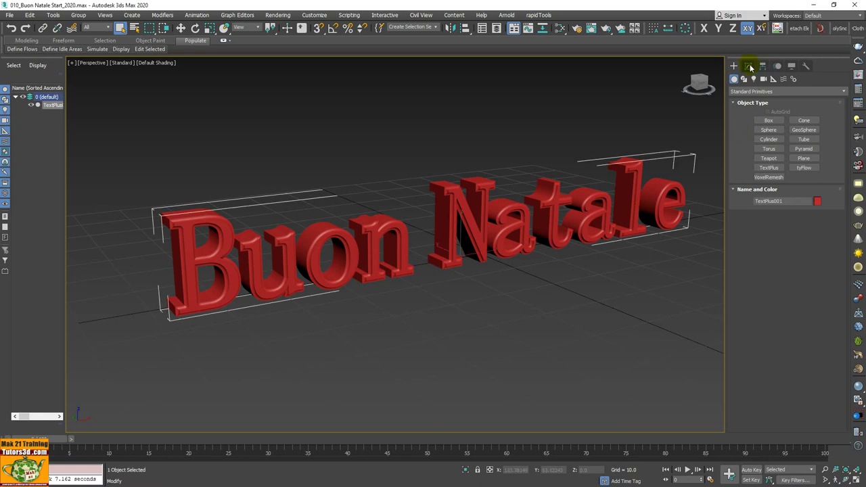
click(748, 65)
drag(740, 358, 736, 271)
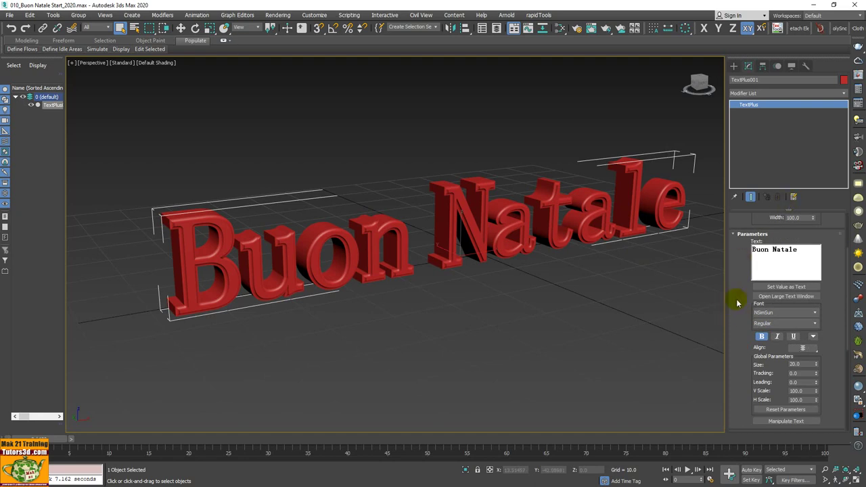
scroll(737, 294, up, 1)
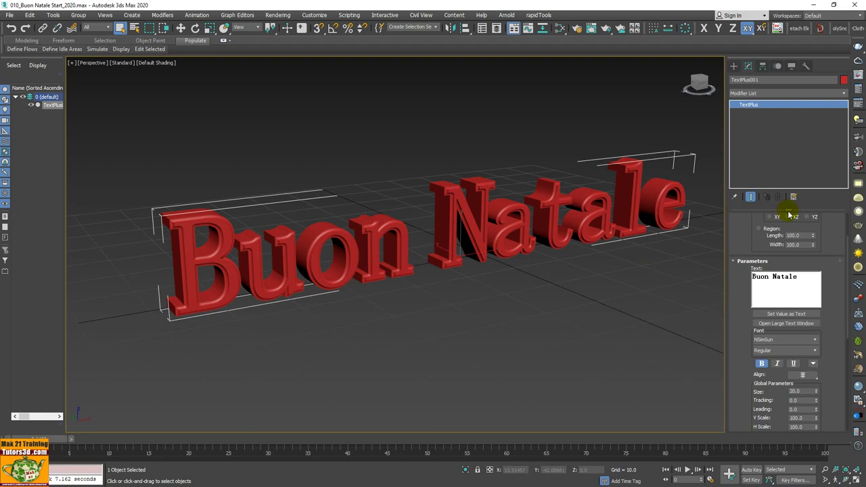
drag(788, 215, 791, 164)
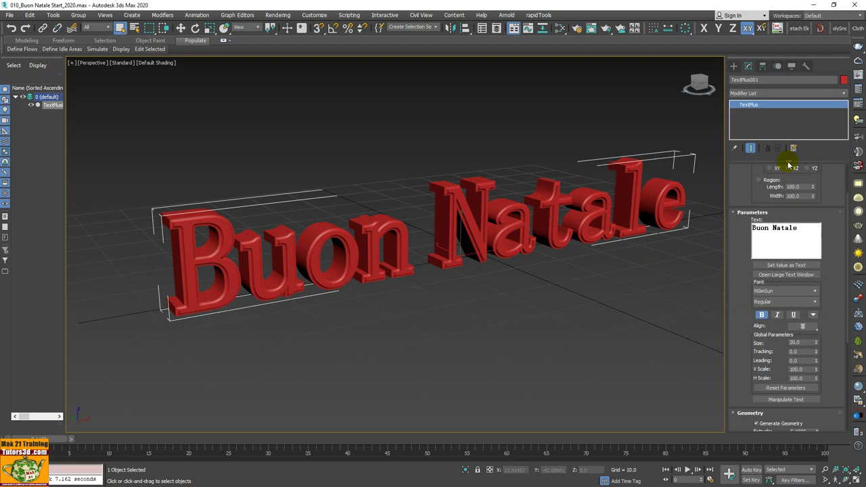
click(737, 330)
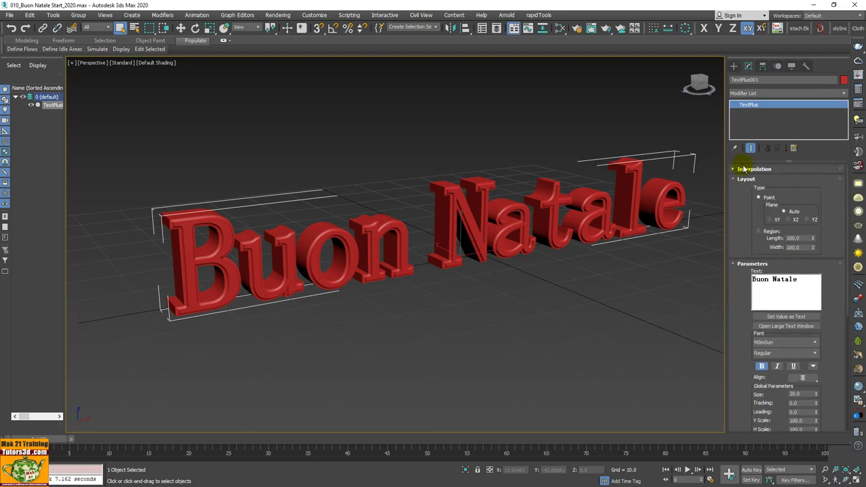
click(742, 169)
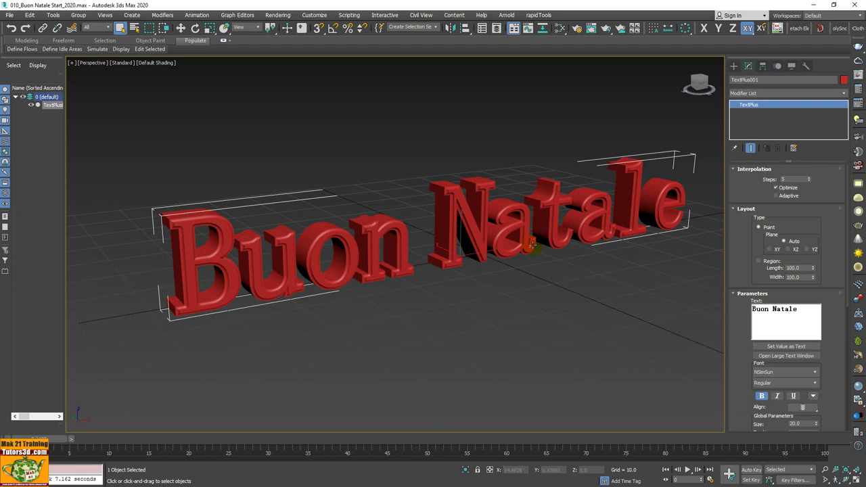
Switch the viewport to shaded display with Edged Faces on the letters.
key(F3)
key(F3)
key(F3)
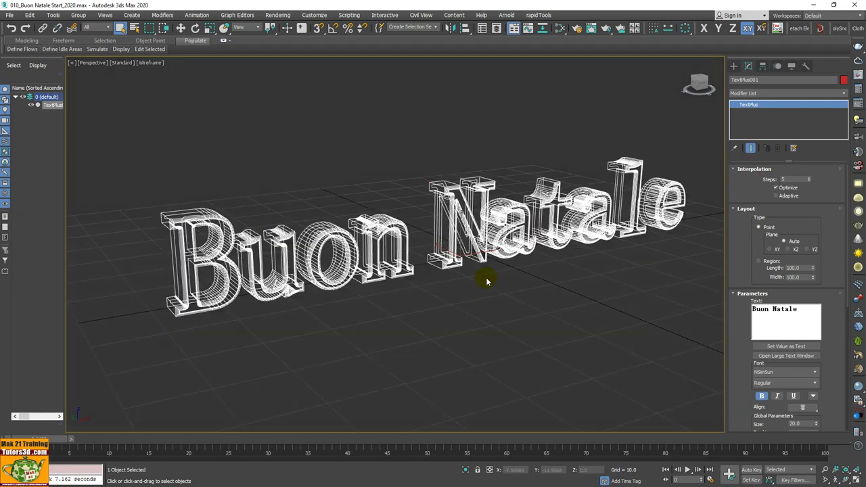
key(F3)
key(F4)
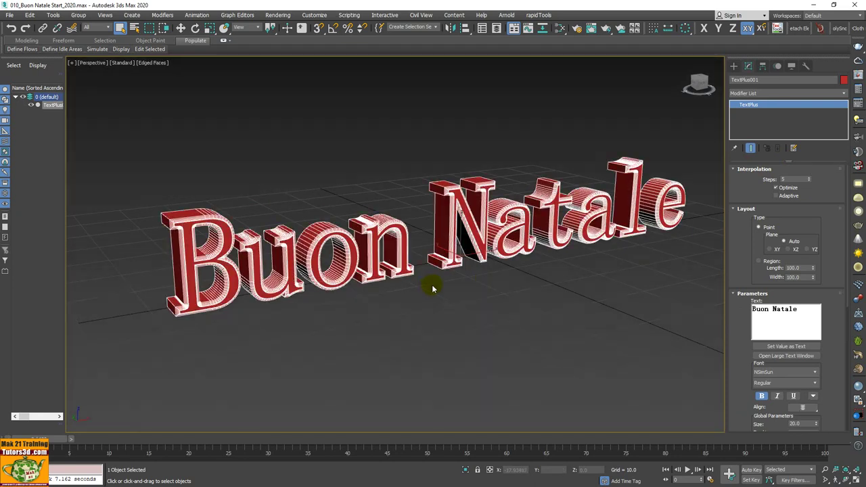
Try interpolation Steps up to 8, then bring them back to 5.
click(808, 177)
click(809, 177)
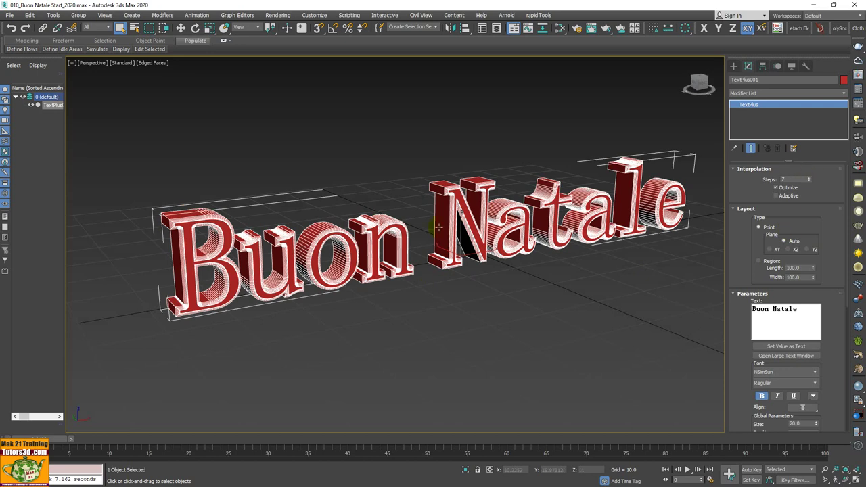
alt+middle_drag(438, 228, 309, 218)
scroll(310, 219, up, 3)
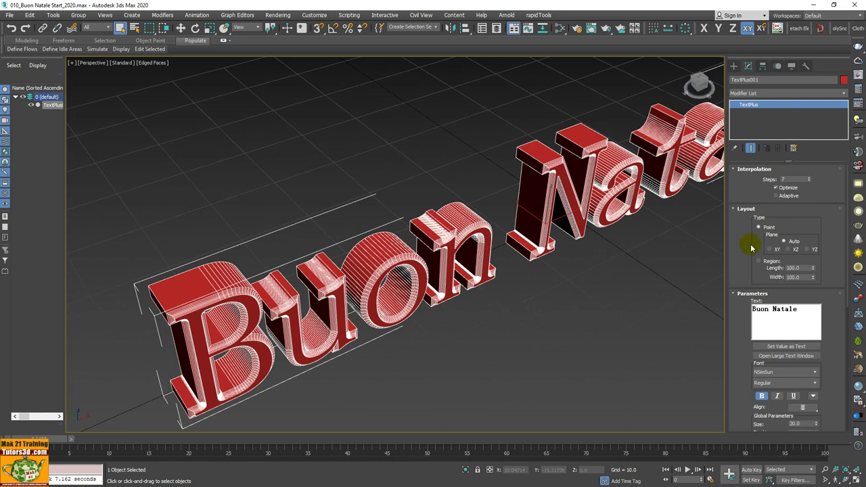
click(810, 177)
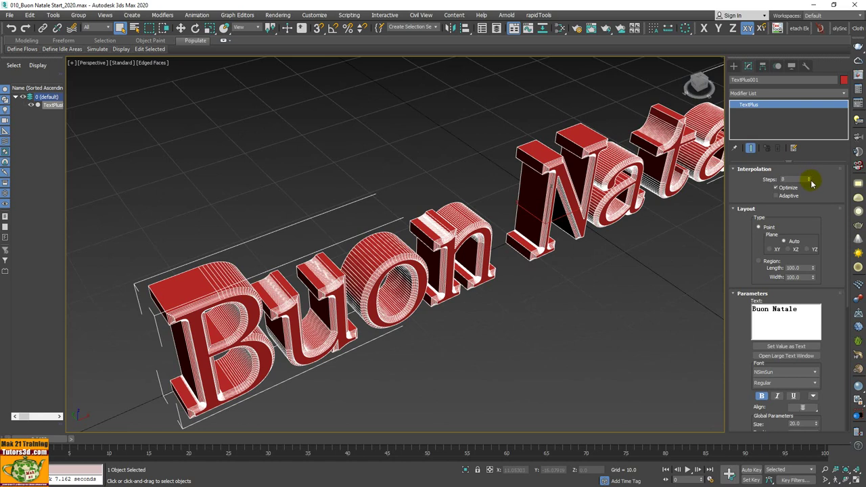
click(808, 182)
click(809, 182)
click(808, 181)
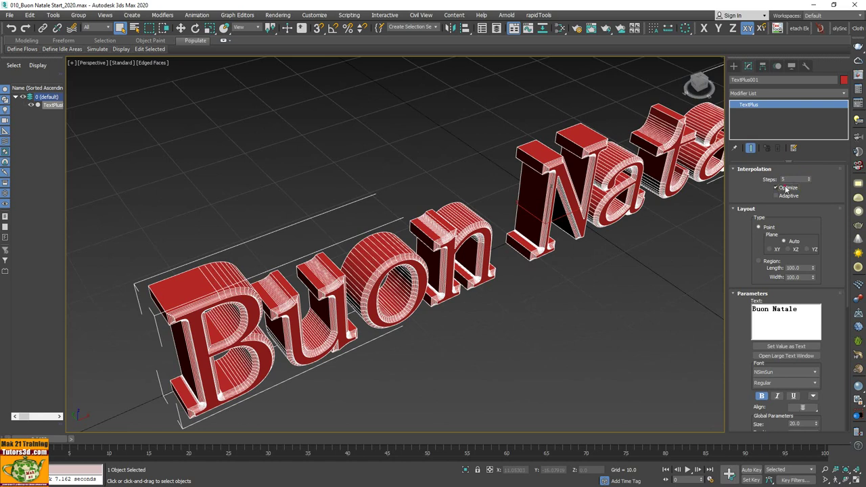
Test Adaptive interpolation, then compare Optimize on and off, leaving Optimize on.
click(788, 196)
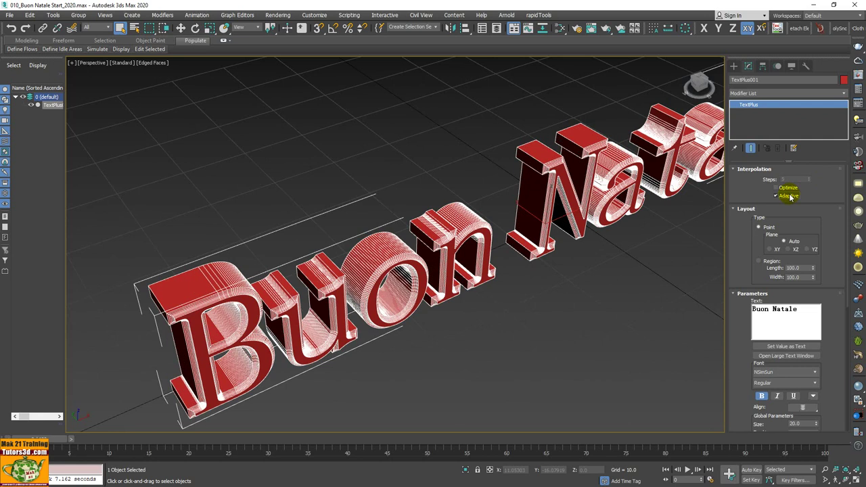
click(789, 196)
mouse_move(711, 228)
alt+middle_down()
mouse_move(591, 254)
mouse_move(519, 251)
alt+middle_up()
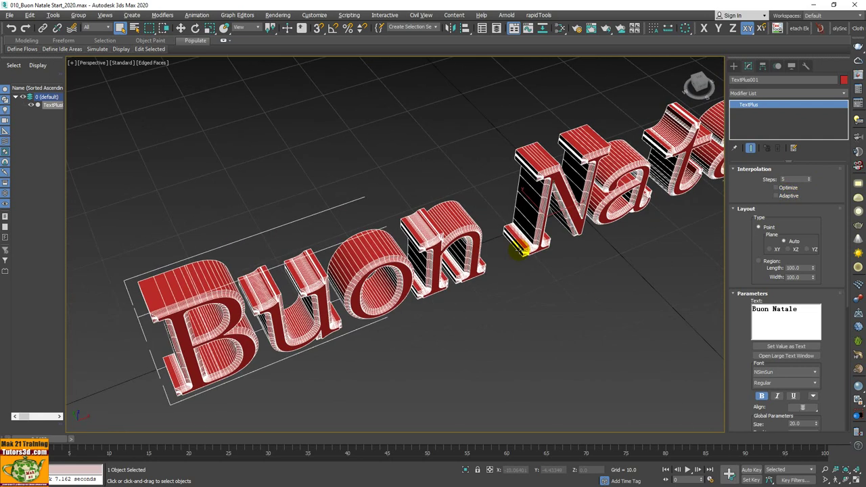
scroll(520, 251, up, 5)
scroll(466, 233, down, 4)
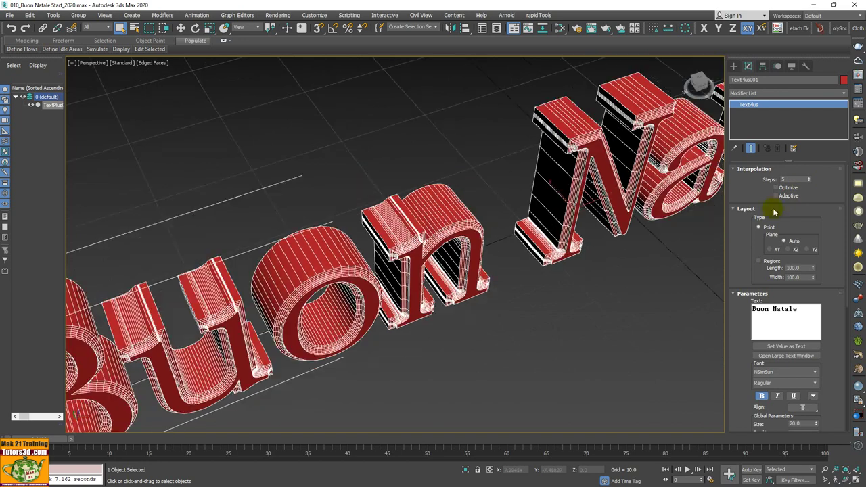
click(786, 192)
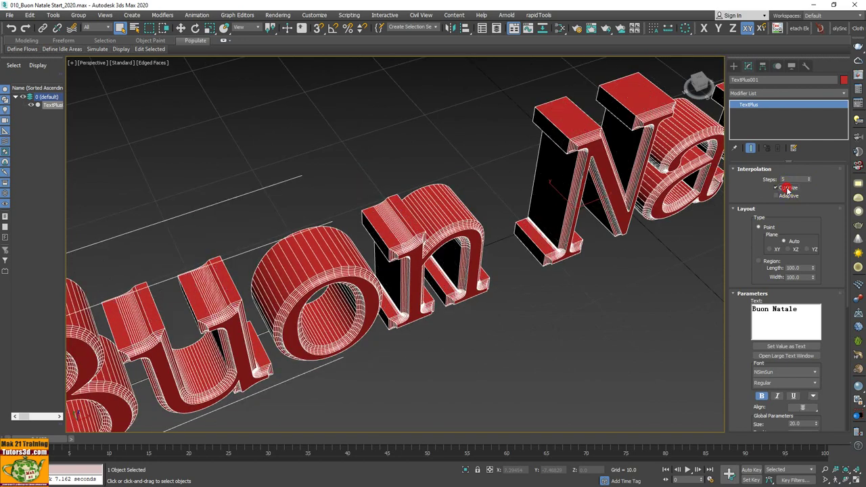
click(787, 191)
click(787, 192)
click(787, 191)
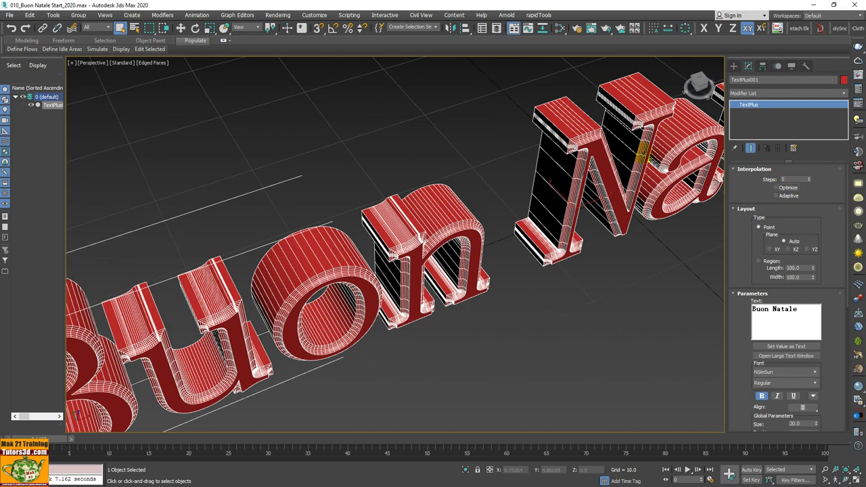
click(786, 190)
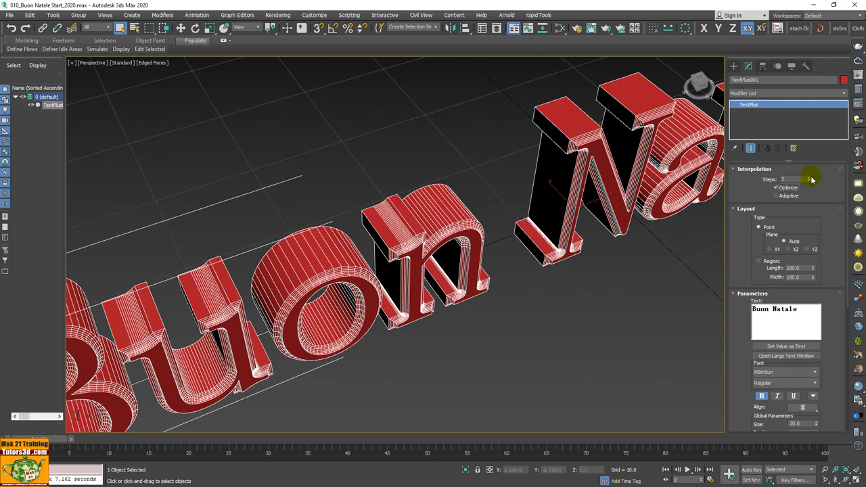
Raise the interpolation Steps to 6 and view the text from above.
click(810, 177)
scroll(589, 270, down, 5)
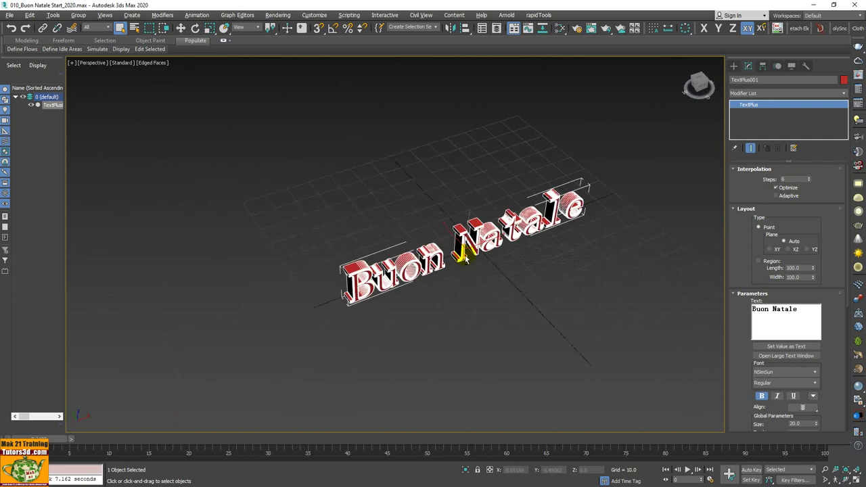
alt+middle_drag(589, 271, 483, 236)
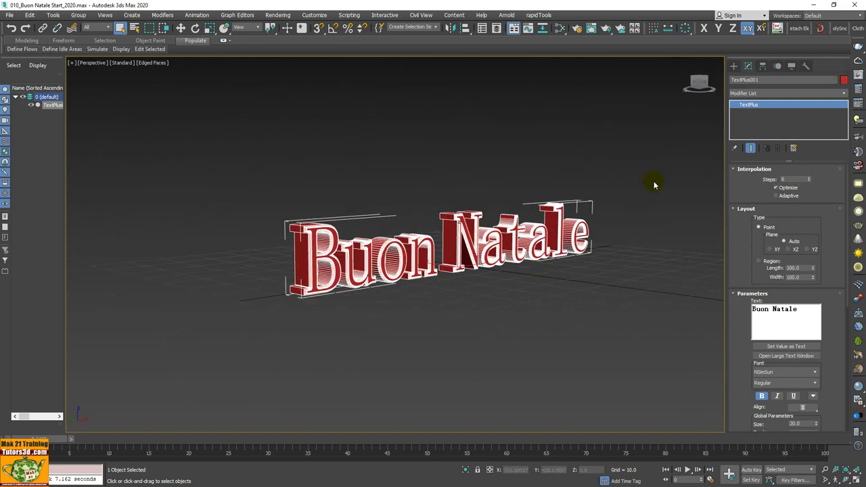
alt+middle_drag(631, 199, 565, 238)
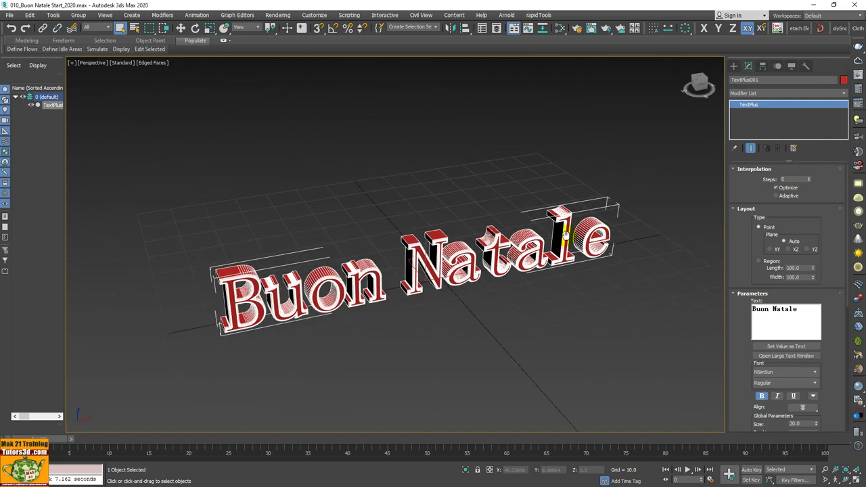
Run a PolySnow V4 snow preview and decline the particle-count prompt so resolution drops to 2.33.
click(839, 30)
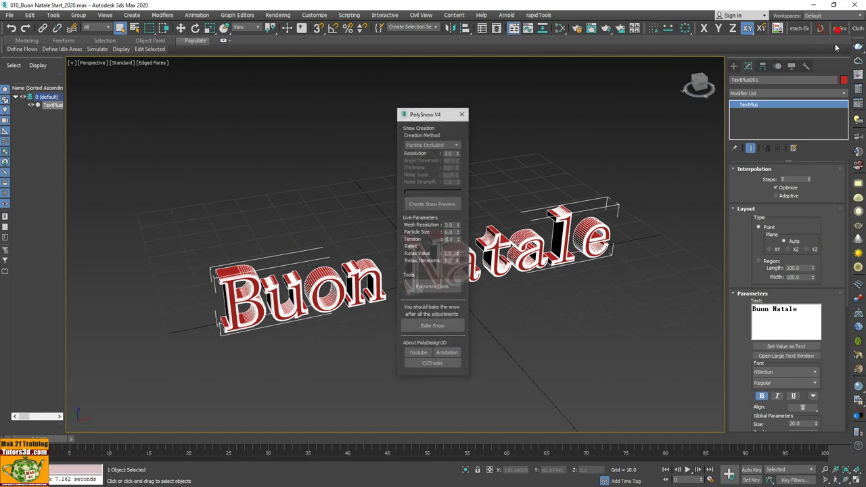
drag(429, 113, 658, 85)
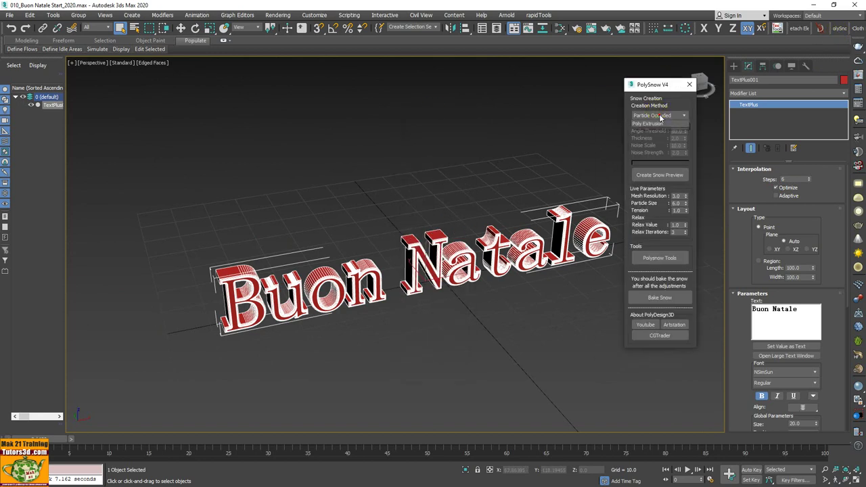
click(666, 176)
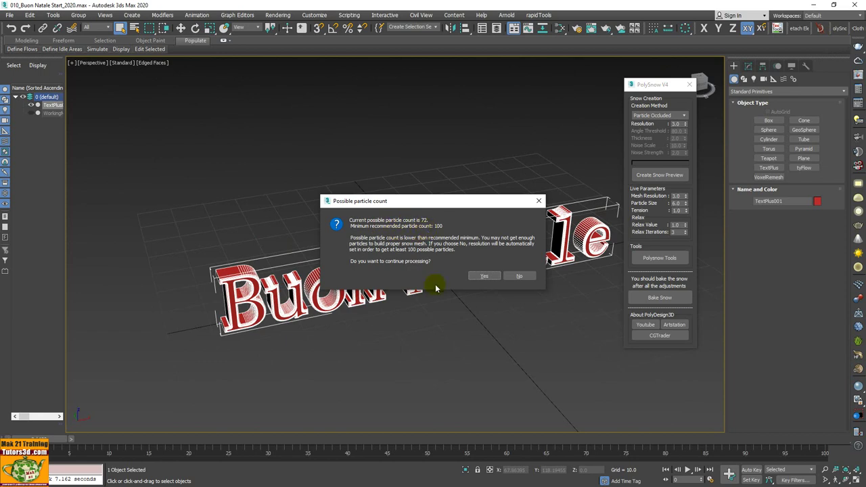
click(520, 276)
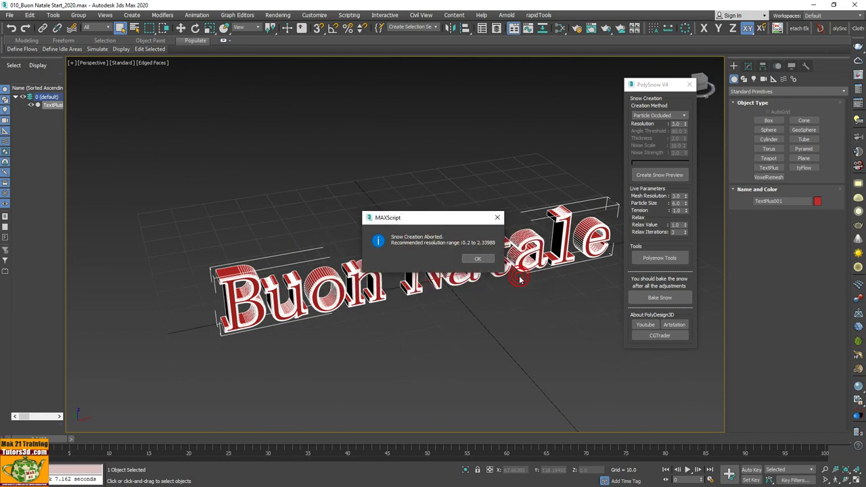
click(480, 261)
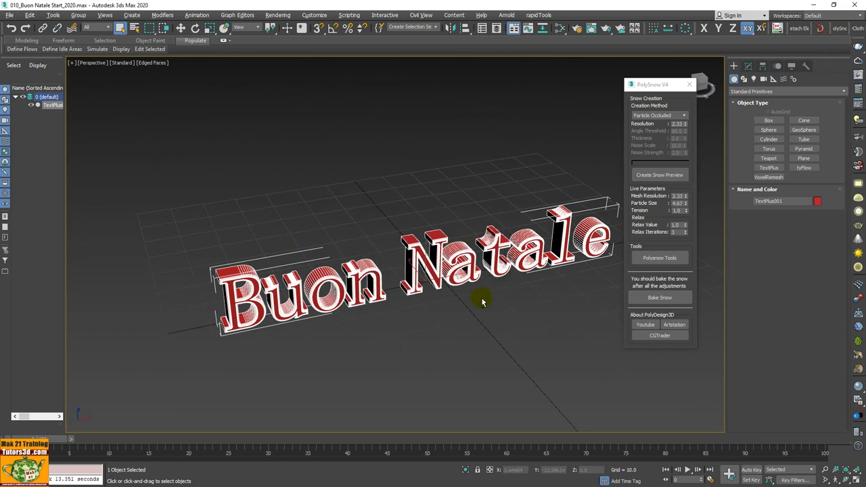
alt+middle_drag(481, 301, 499, 291)
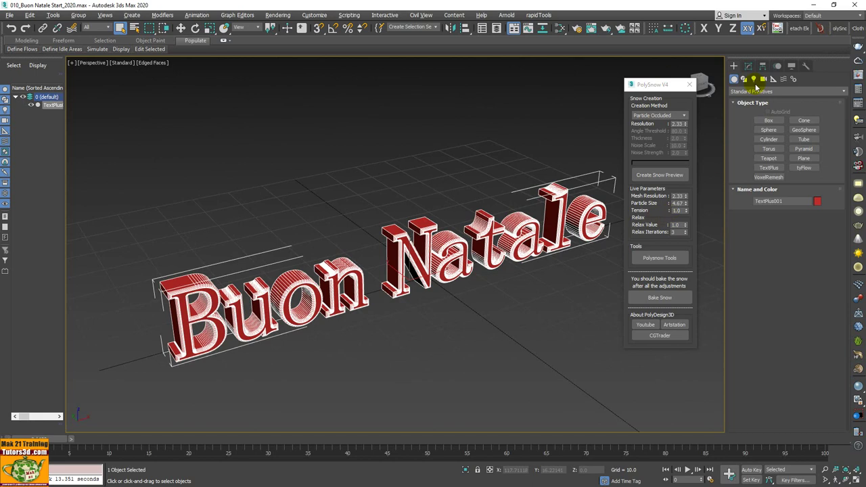
Reopen the TextPlus parameters and turn Optimize off for denser letter curves.
click(748, 65)
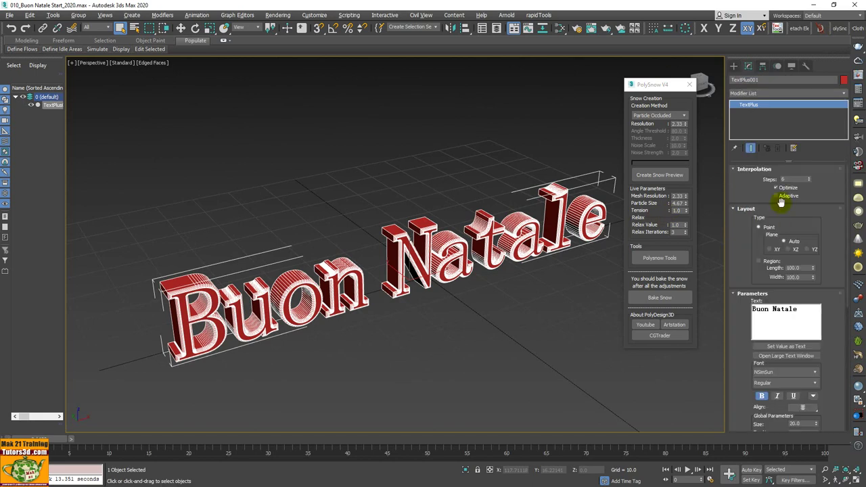
click(778, 188)
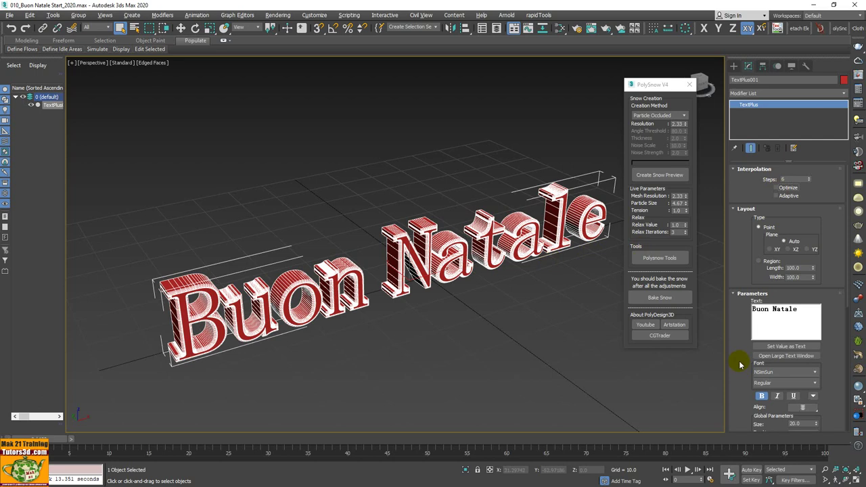
scroll(749, 381, down, 2)
scroll(749, 378, down, 3)
scroll(748, 395, down, 3)
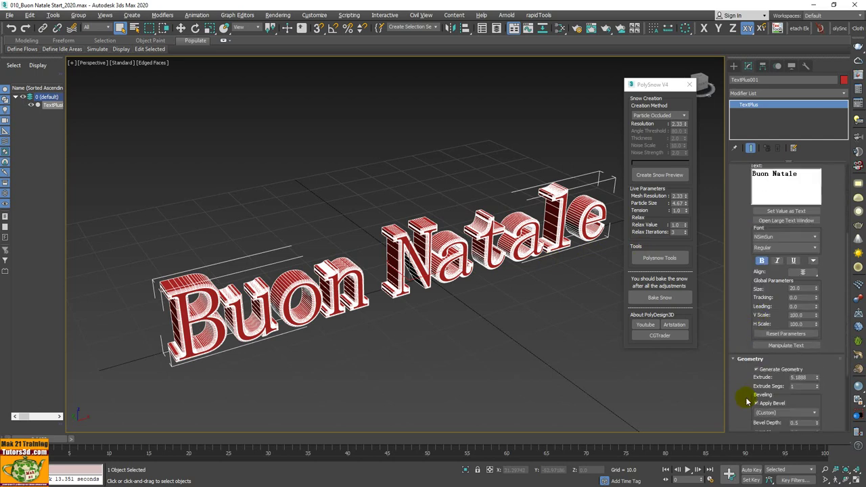
Raise Extrude Segs to 3 and zoom around to check the letter sides.
click(817, 383)
scroll(173, 293, up, 5)
scroll(325, 228, up, 2)
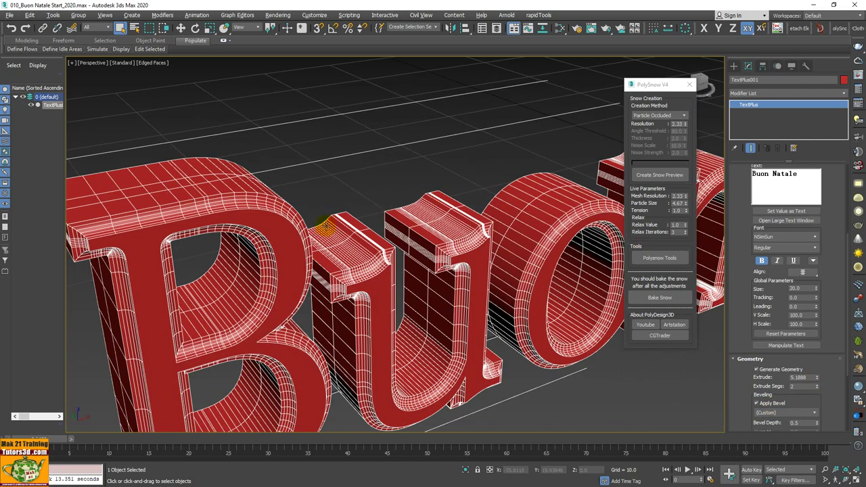
click(817, 384)
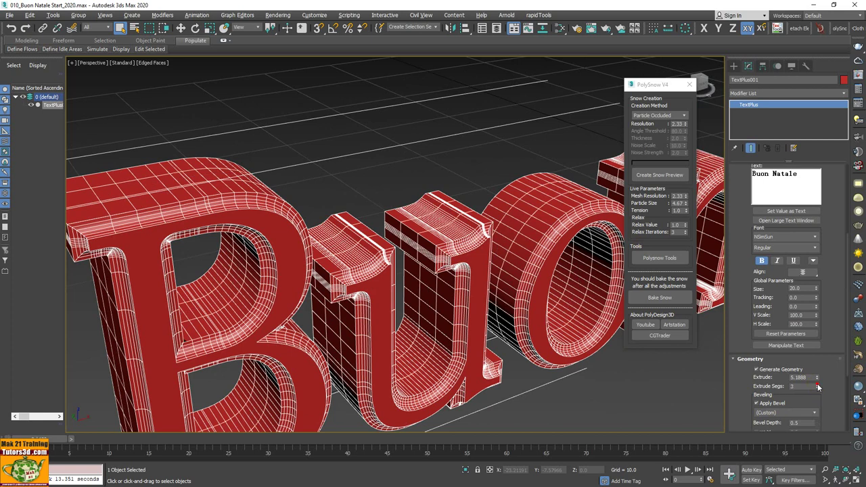
scroll(438, 273, down, 4)
middle_drag(397, 271, 207, 261)
scroll(392, 284, down, 2)
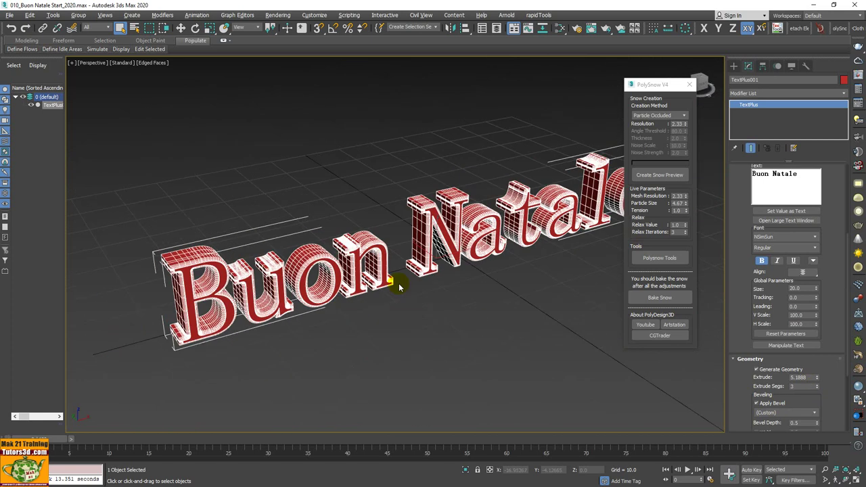
middle_drag(393, 285, 277, 329)
scroll(474, 183, up, 3)
scroll(377, 213, up, 2)
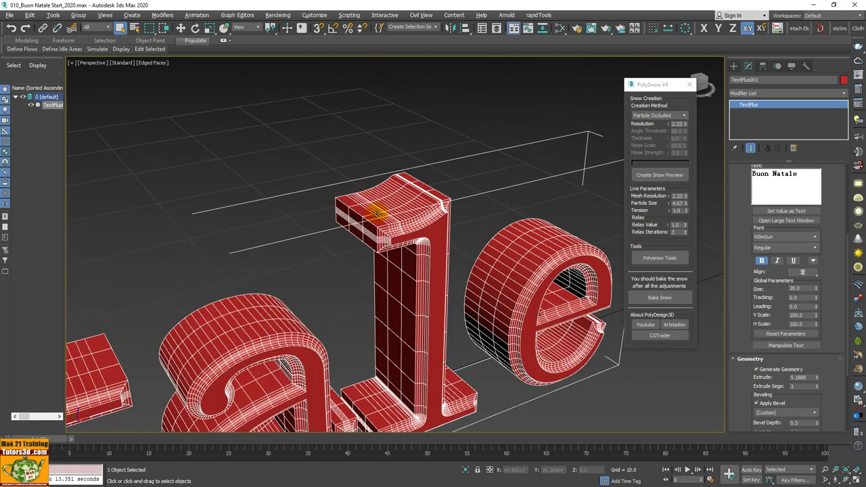
scroll(377, 214, down, 5)
scroll(473, 236, down, 2)
scroll(386, 258, down, 1)
scroll(391, 256, up, 3)
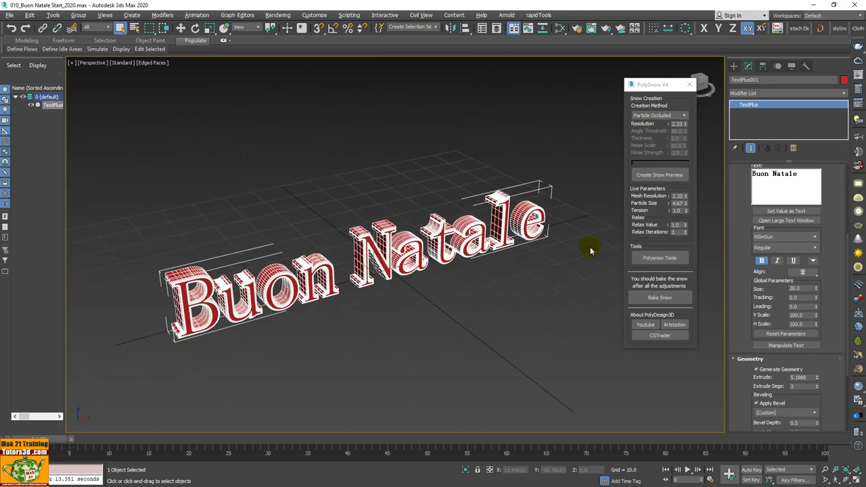
Generate the PolySnow snow preview on the Buon Natale text.
click(660, 176)
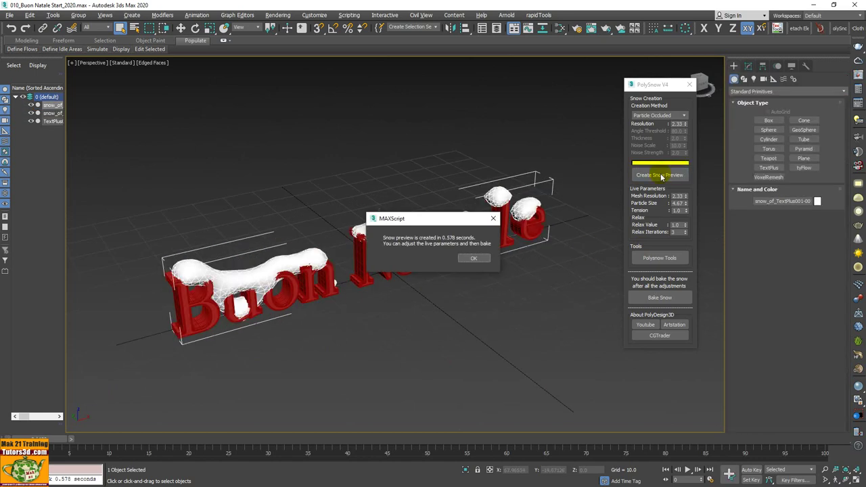
click(475, 256)
mouse_move(497, 304)
alt+middle_down()
mouse_move(447, 304)
mouse_move(575, 280)
mouse_move(571, 267)
mouse_move(609, 270)
mouse_move(562, 282)
mouse_move(497, 267)
mouse_move(406, 309)
mouse_move(489, 316)
alt+middle_up()
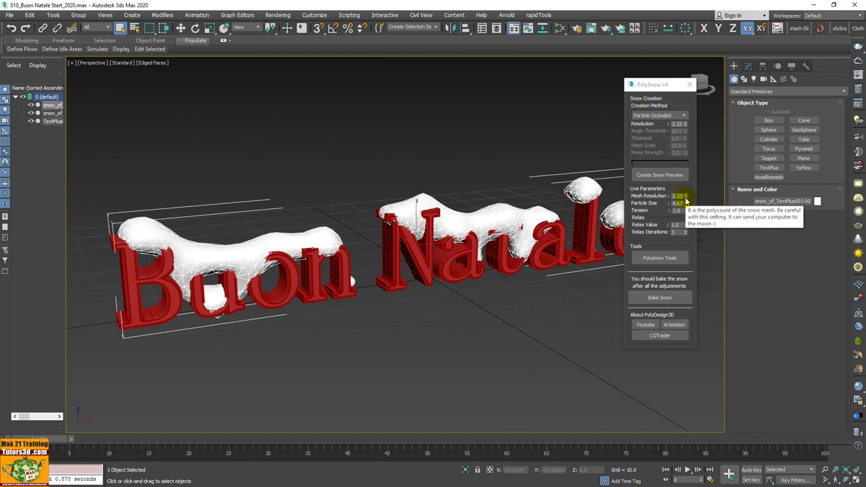
Set snow mesh resolution to 2.03, particle size 4.37, and tension to 0.9.
drag(685, 199, 687, 213)
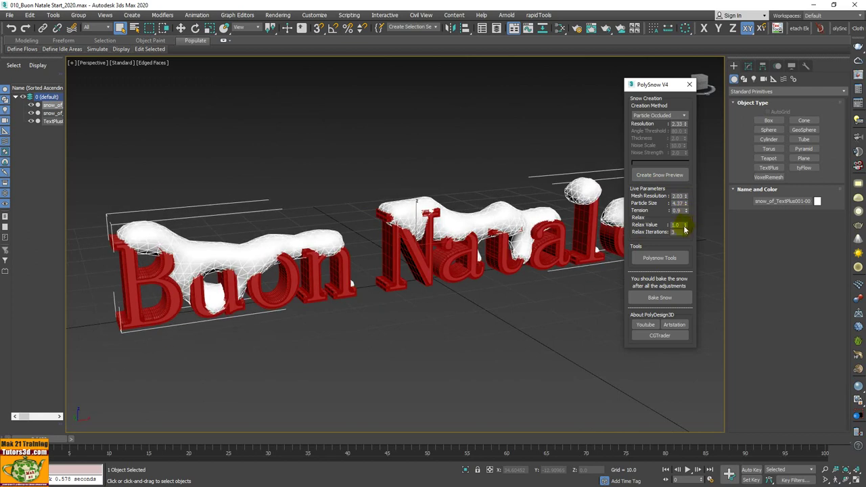
drag(686, 227, 684, 220)
click(685, 233)
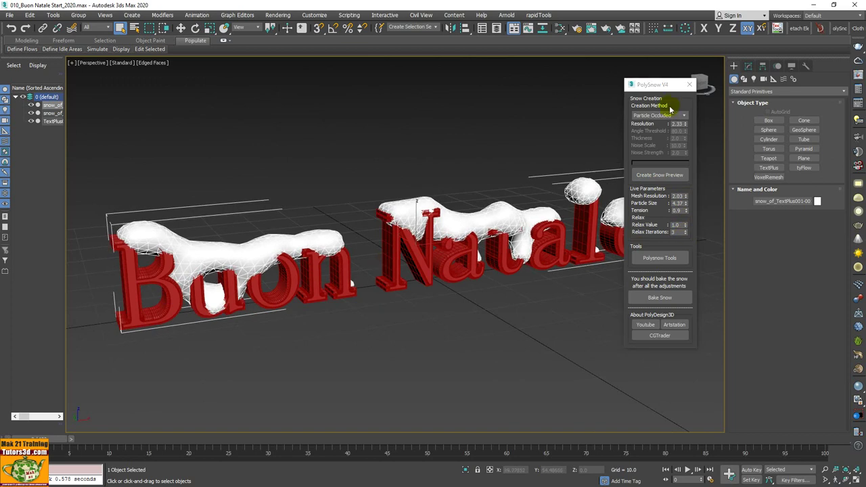
drag(660, 85, 685, 76)
mouse_move(469, 230)
alt+middle_down()
mouse_move(441, 207)
mouse_move(491, 228)
mouse_move(464, 228)
alt+middle_up()
Switch to smooth shading without edges and select the snow mesh on the letters.
click(476, 307)
click(472, 309)
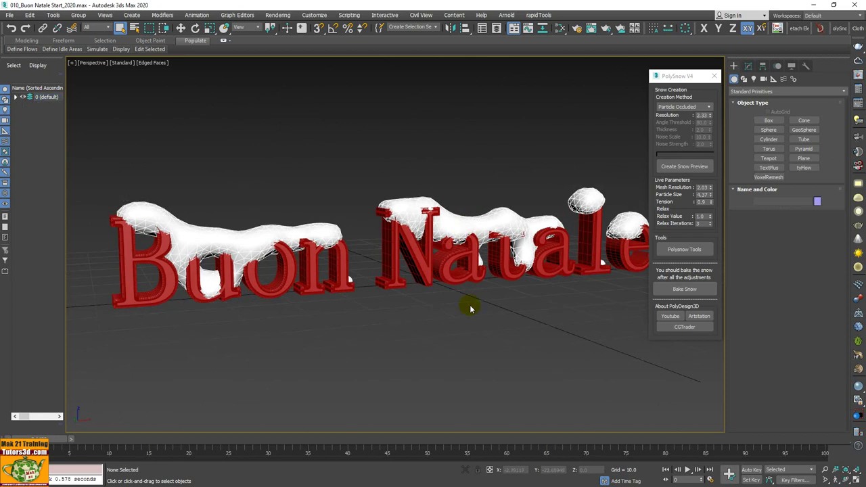
key(F4)
mouse_move(469, 304)
alt+middle_down()
mouse_move(435, 290)
mouse_move(453, 285)
alt+middle_up()
scroll(452, 282, up, 2)
scroll(456, 286, up, 2)
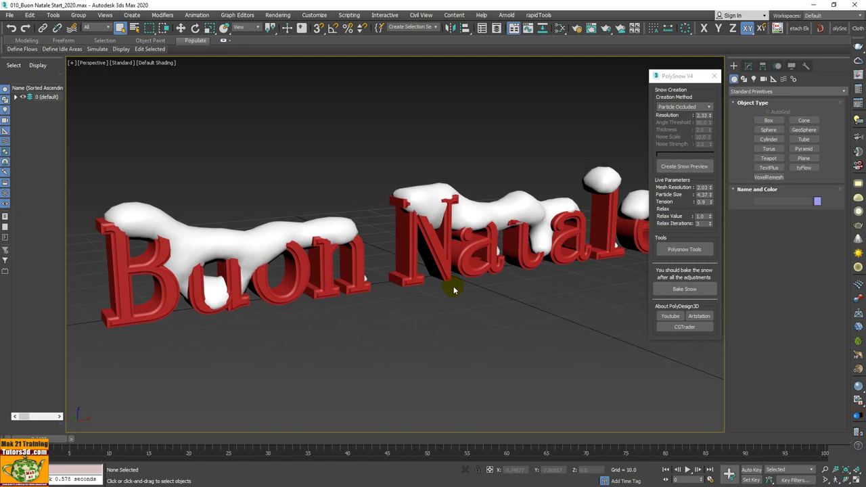
click(506, 199)
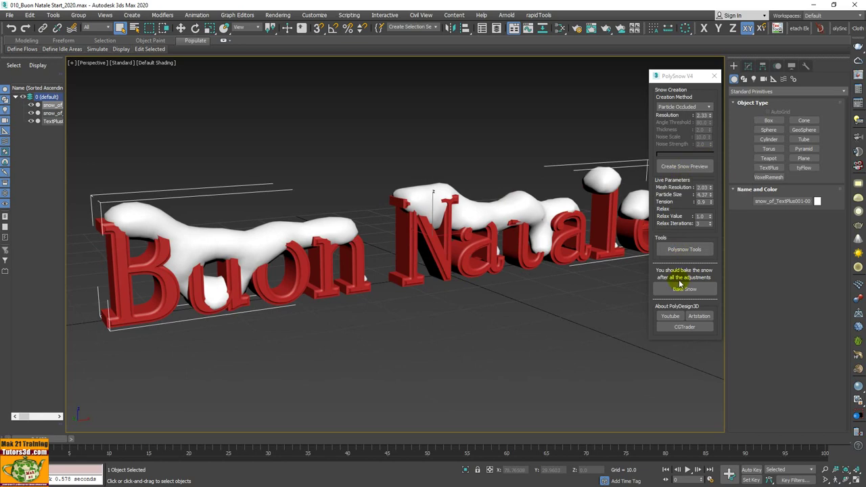
Apply Add Surface Detail to the snow, then save as '011_Buon Natale Particelle Occluse_2020'.
click(682, 249)
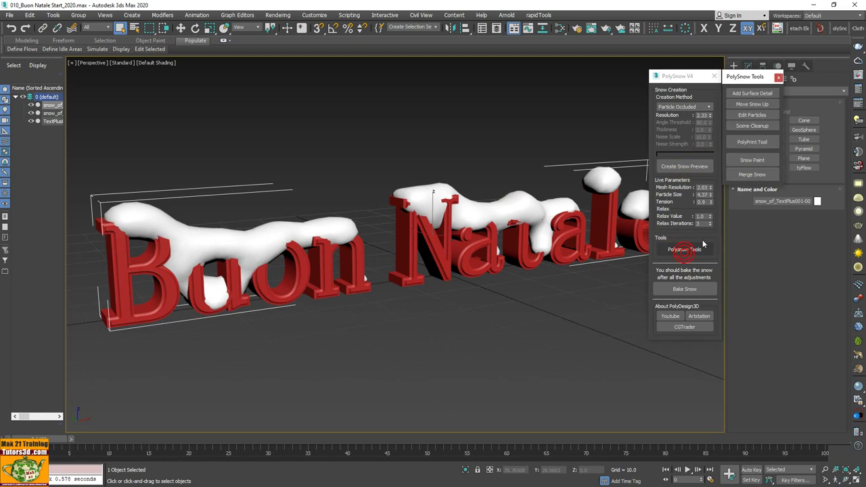
click(759, 98)
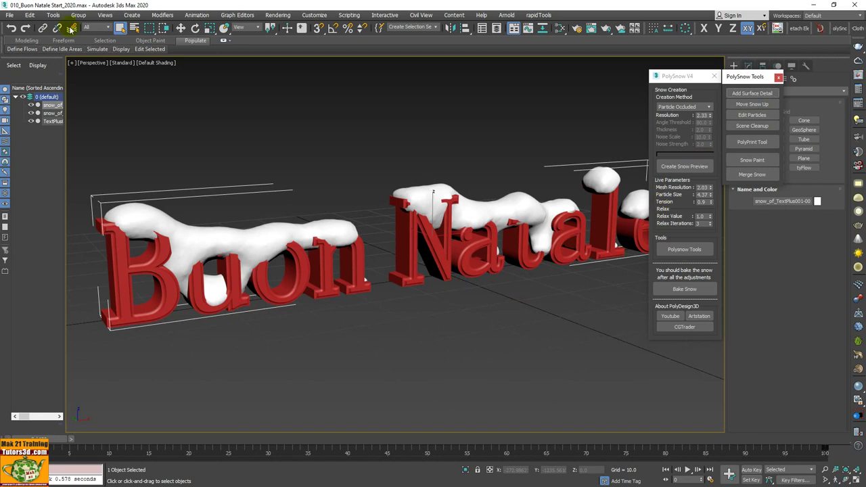
click(10, 15)
click(87, 118)
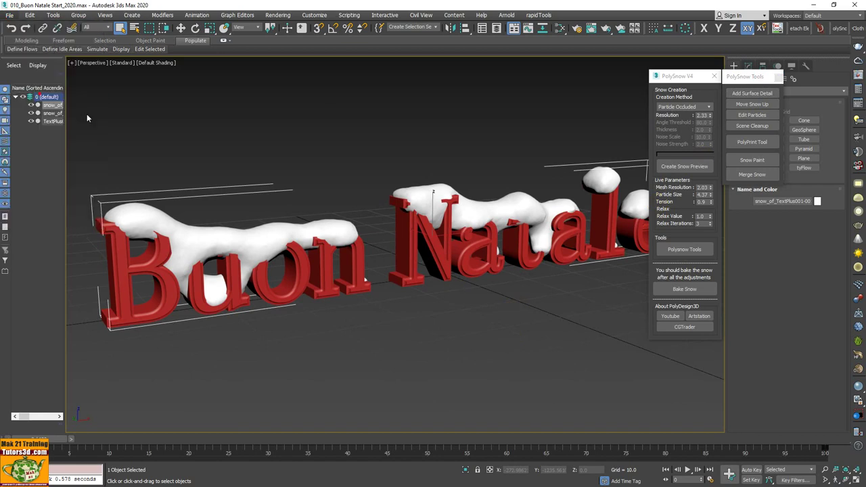
double_click(253, 337)
text(Pal)
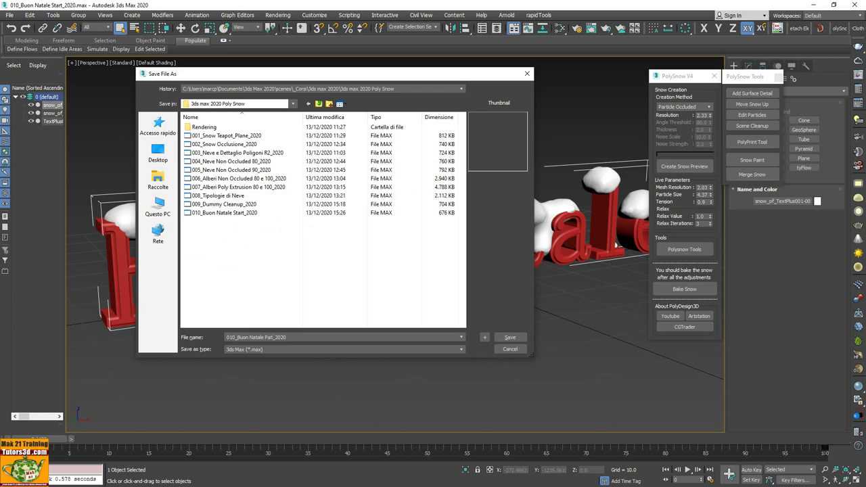
text(rticelle Occluse)
click(232, 338)
key(BackSpace)
text(1)
click(509, 337)
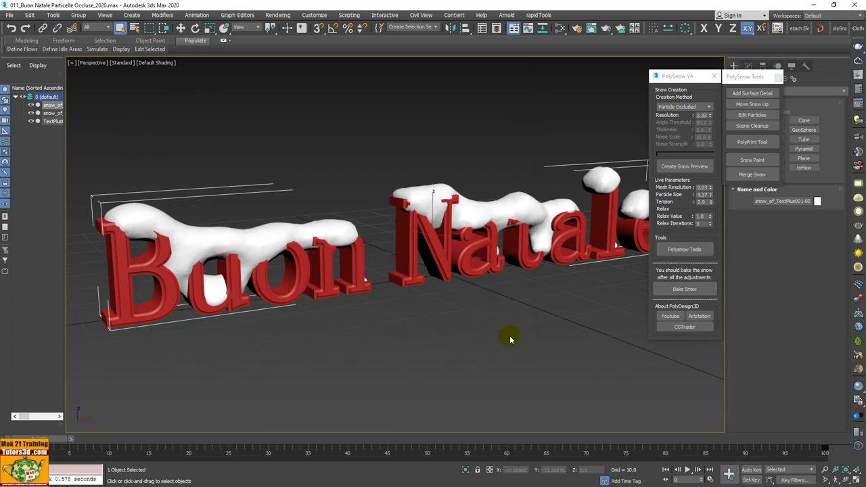
Delete the snow mesh and its particle object in Scene Explorer, then select TextPlus001.
drag(64, 133, 129, 133)
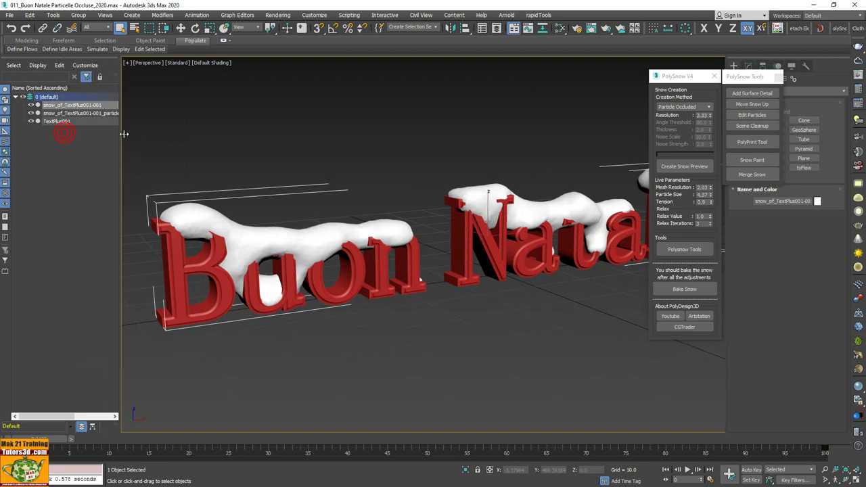
ctrl+click(94, 113)
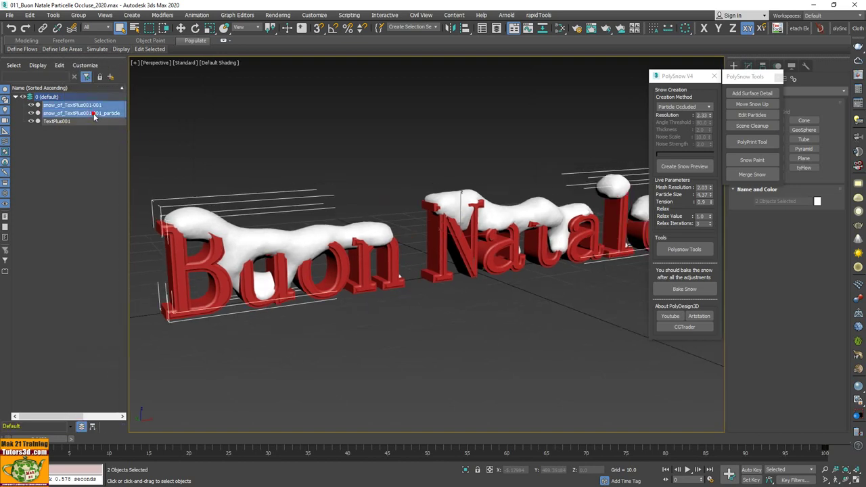
key(Delete)
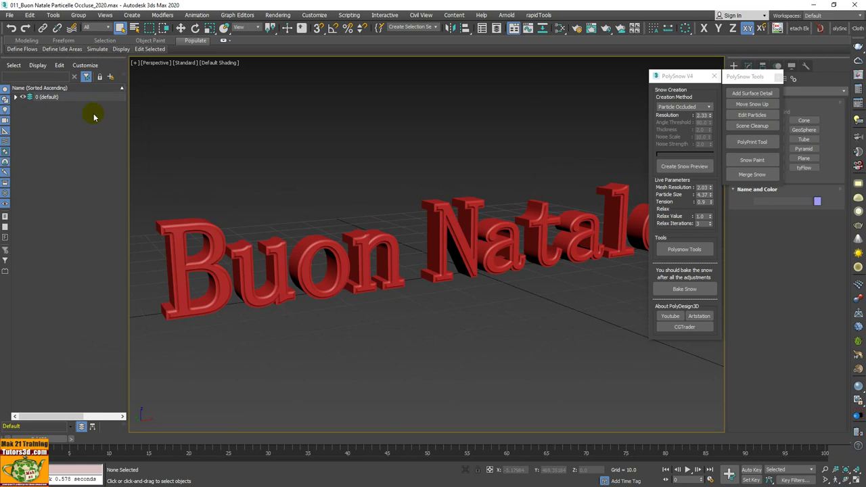
click(16, 97)
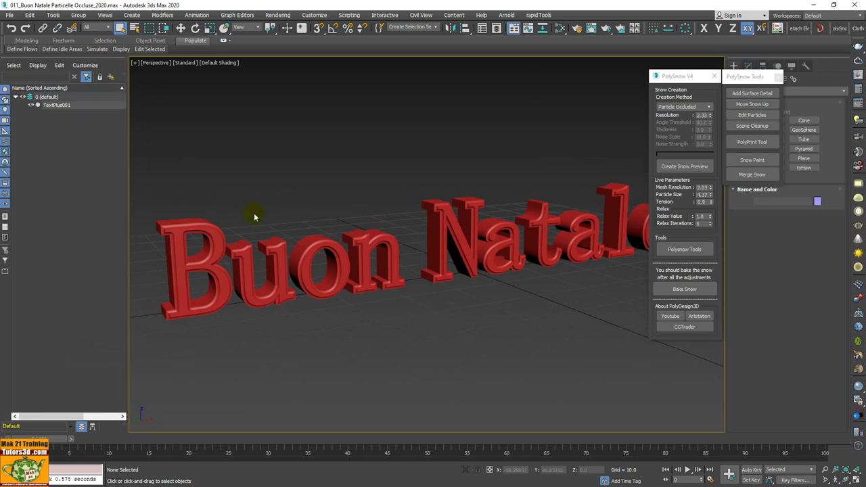
click(368, 250)
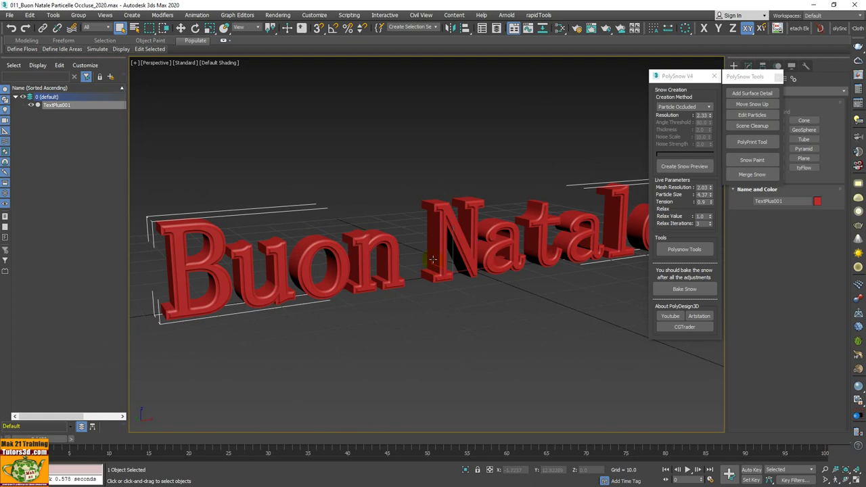
Arrange the PolySnow windows side by side and frame the whole Buon Natale text.
drag(748, 76, 570, 79)
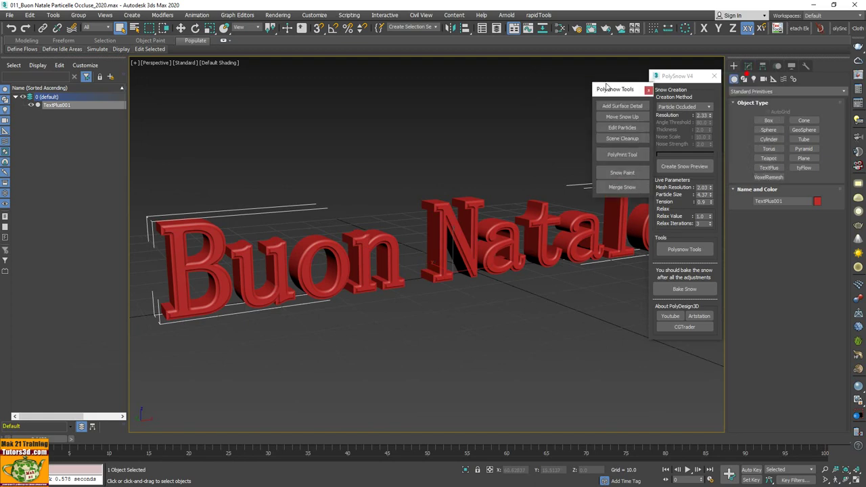
drag(672, 78, 788, 68)
drag(580, 78, 693, 65)
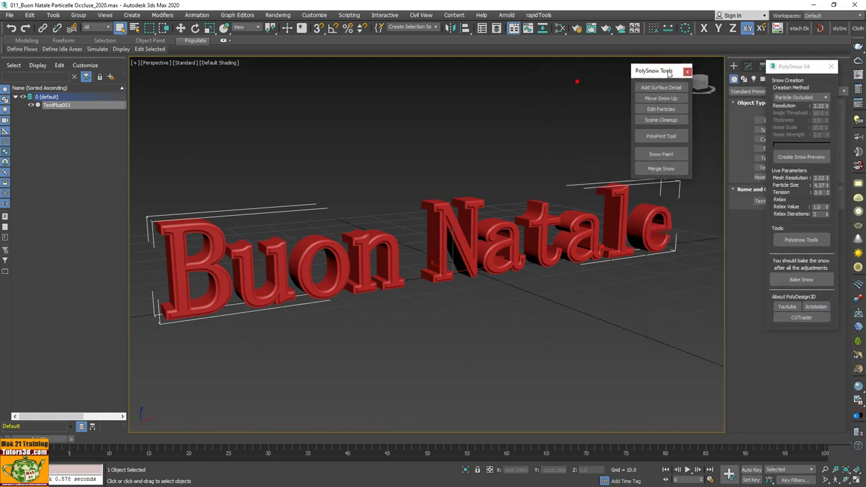
scroll(614, 201, down, 3)
scroll(573, 202, up, 1)
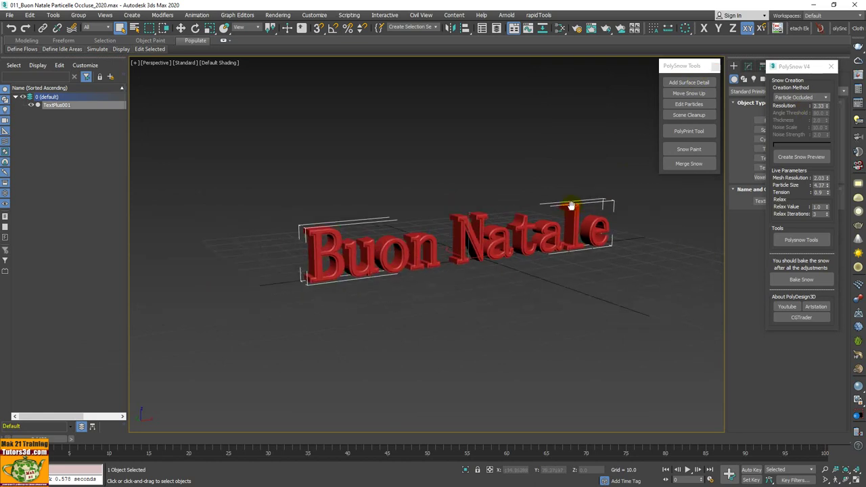
scroll(528, 241, up, 3)
mouse_move(528, 241)
middle_down()
mouse_move(584, 199)
mouse_move(607, 205)
middle_up()
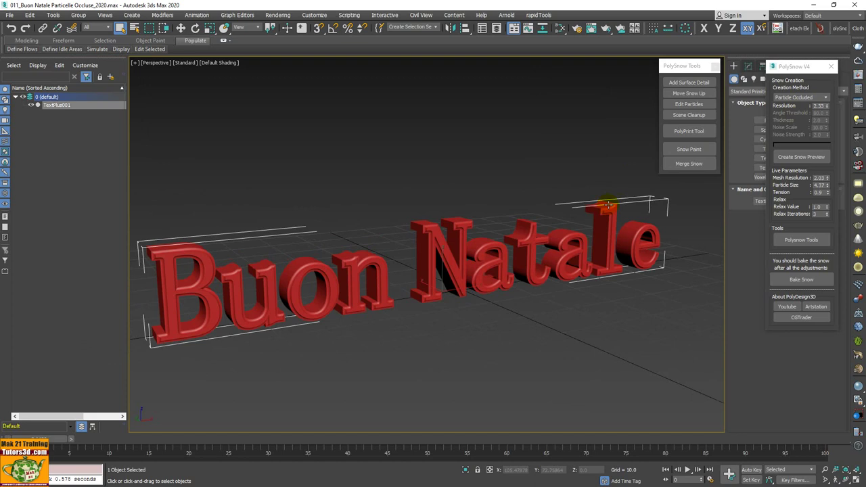
Hand-paint a test snow clump across the top of the B.
click(689, 150)
mouse_move(321, 261)
middle_down()
mouse_move(344, 248)
mouse_move(332, 276)
middle_up()
scroll(271, 247, up, 3)
scroll(265, 247, up, 3)
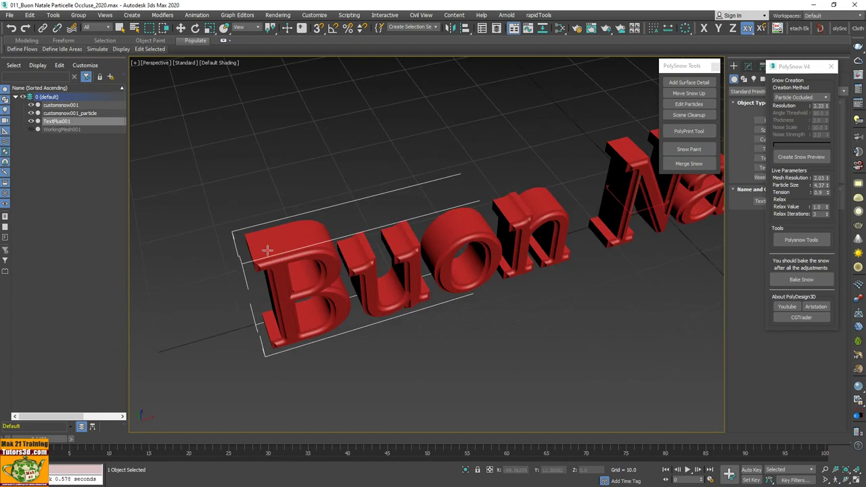
mouse_move(267, 251)
mouse_down()
mouse_move(255, 245)
mouse_move(283, 243)
mouse_up()
drag(291, 243, 316, 239)
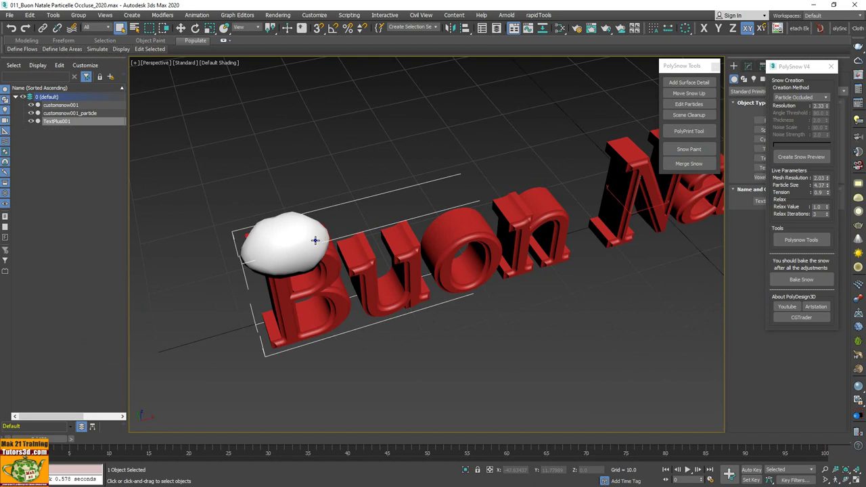
Delete customsnow001 and its particle object, then raise PolySnow resolution to 12.9.
click(72, 106)
ctrl+click(76, 113)
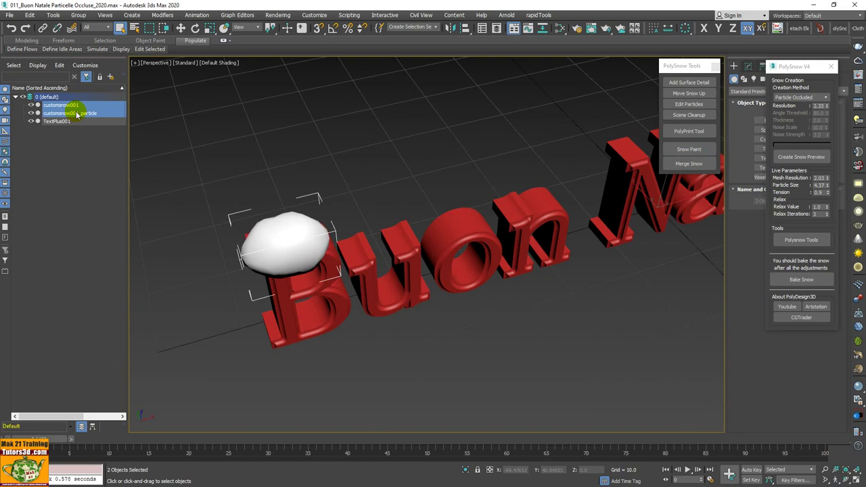
key(Delete)
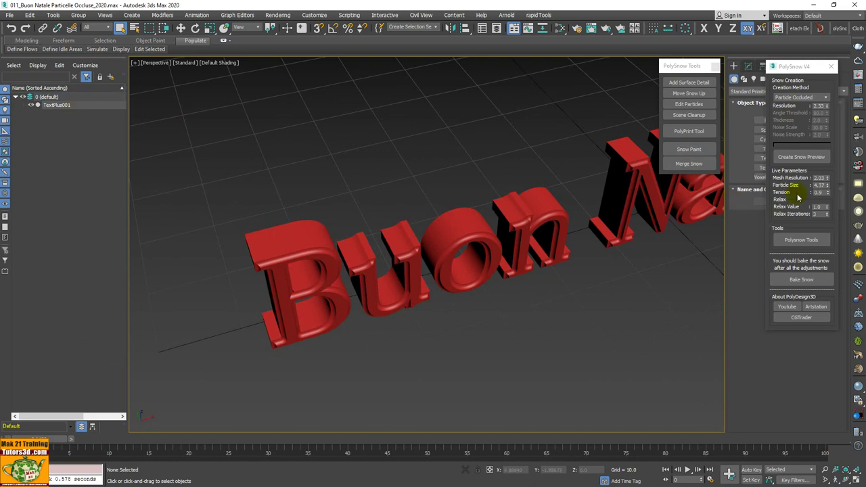
drag(826, 106, 828, 58)
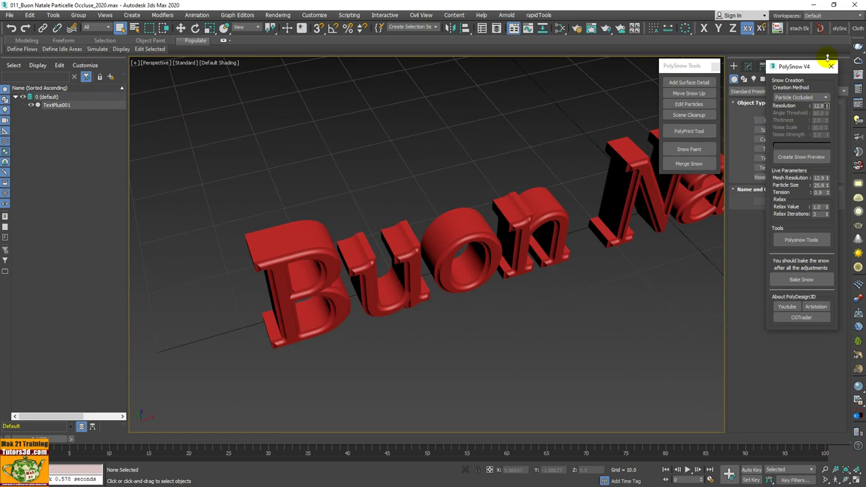
click(688, 150)
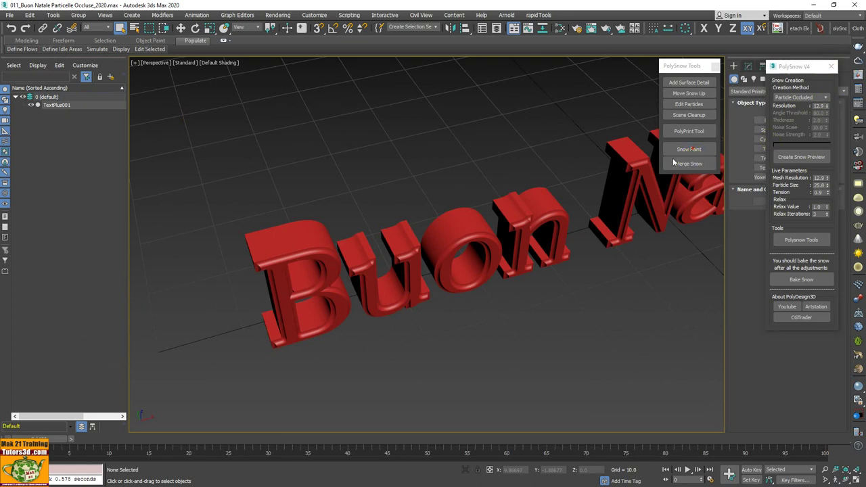
click(541, 257)
click(467, 230)
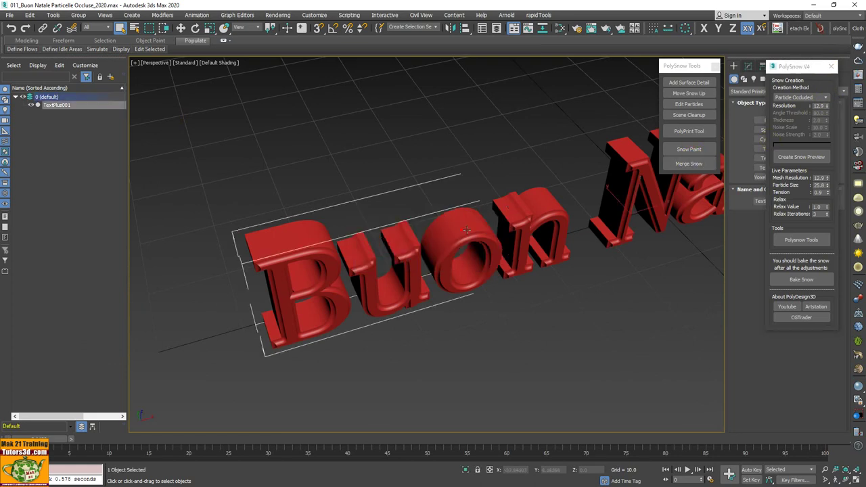
click(689, 149)
click(293, 239)
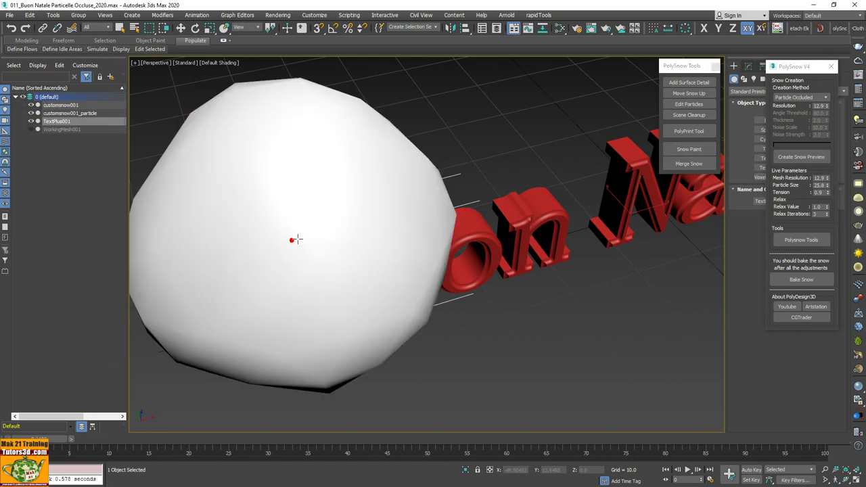
mouse_move(373, 300)
alt+middle_down()
mouse_move(604, 217)
mouse_move(336, 307)
alt+middle_up()
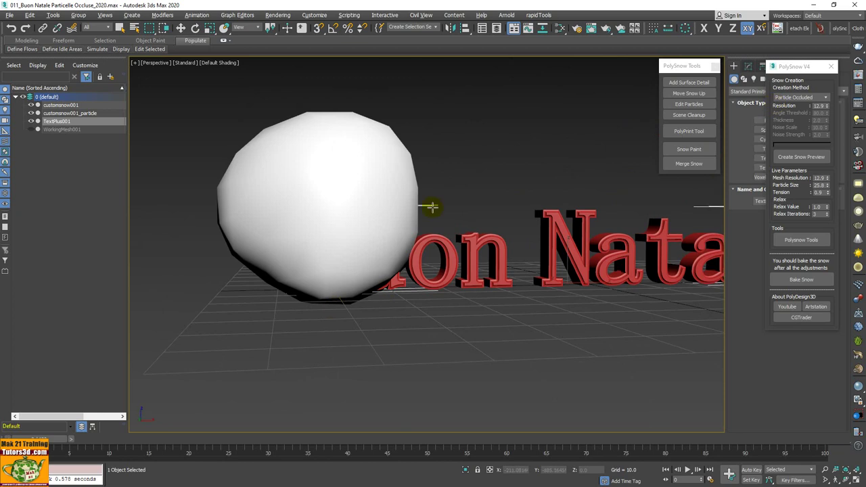
click(61, 105)
ctrl+click(68, 114)
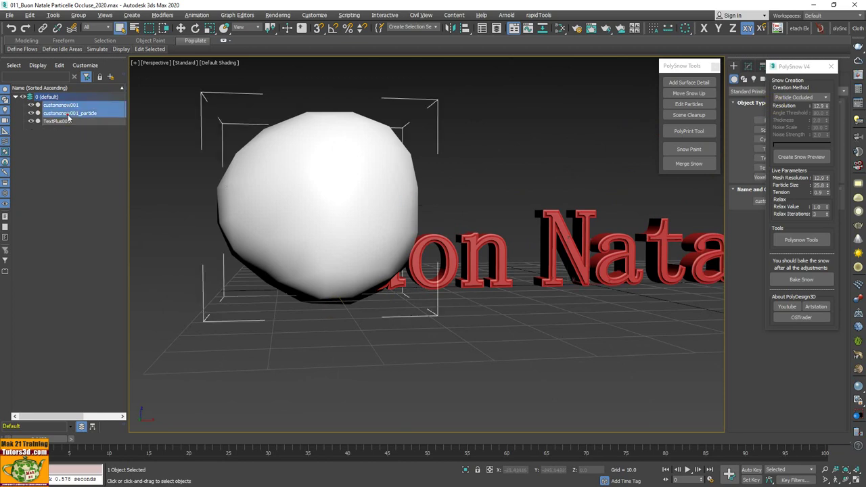
key(Delete)
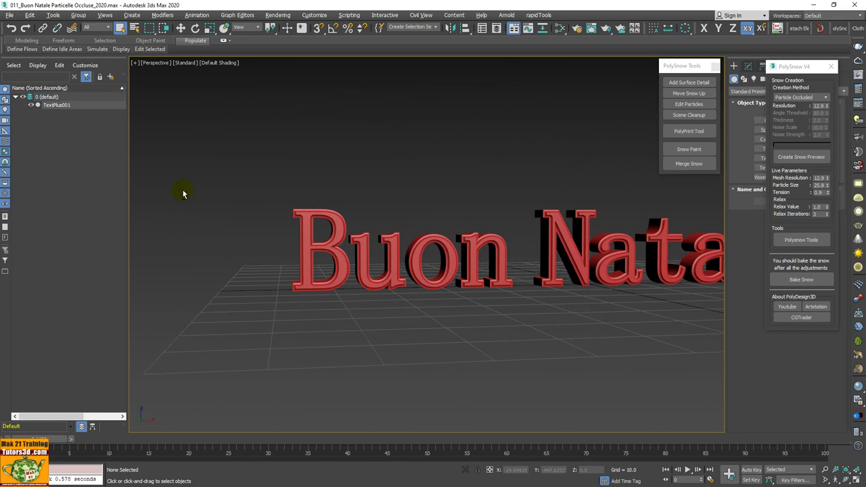
mouse_move(184, 191)
alt+middle_down()
mouse_move(323, 261)
mouse_move(271, 166)
alt+middle_up()
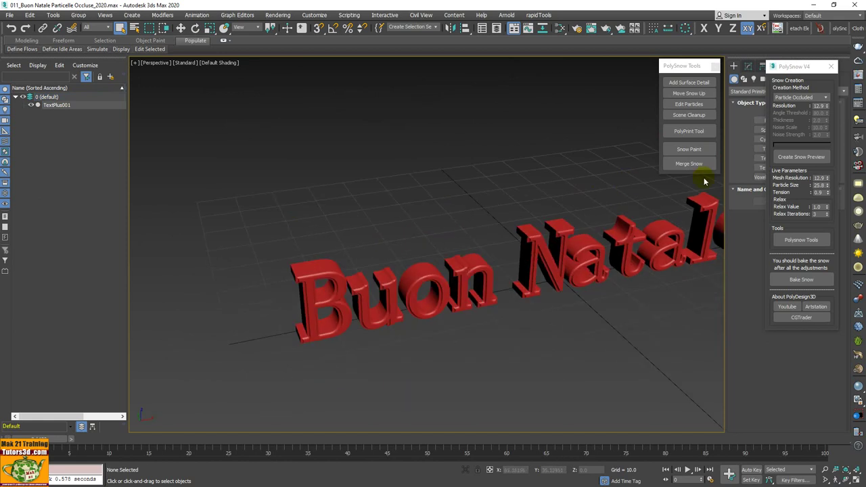
Drag the PolySnow Resolution down to 1.83, giving particle size 3.67.
drag(792, 68, 608, 71)
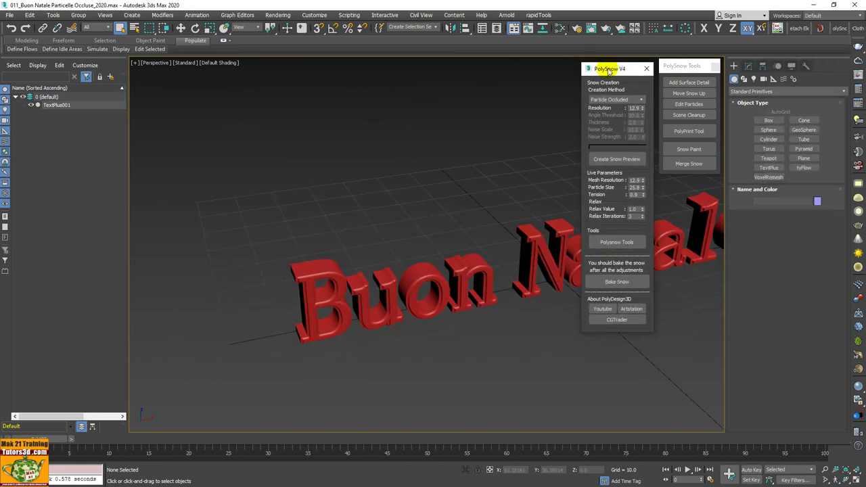
drag(642, 108, 642, 149)
scroll(412, 263, up, 3)
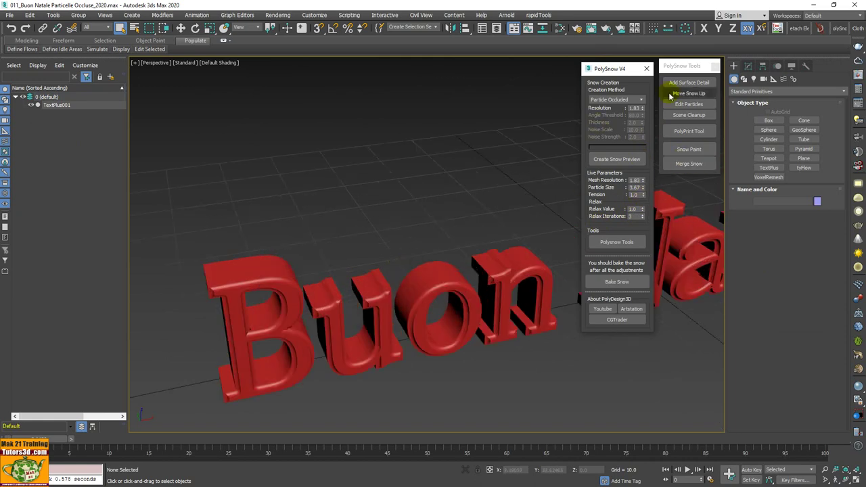
Select the Buon Natale text and start Snow Paint on it.
click(691, 153)
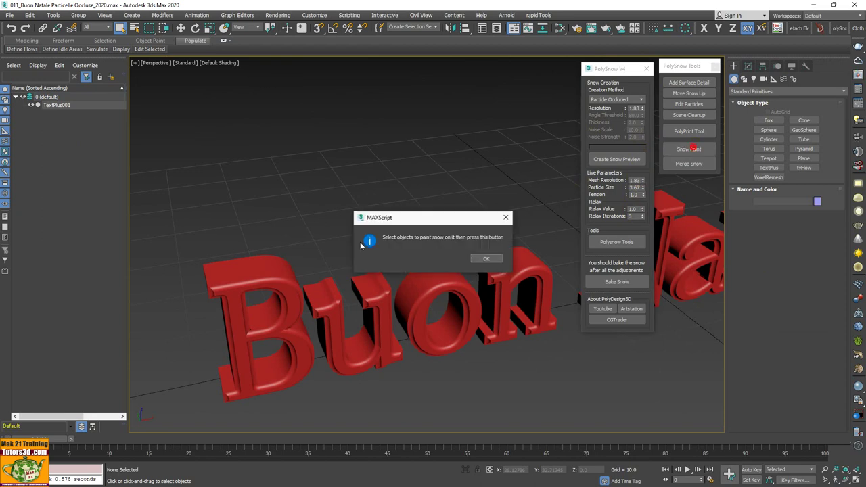
click(482, 257)
click(250, 276)
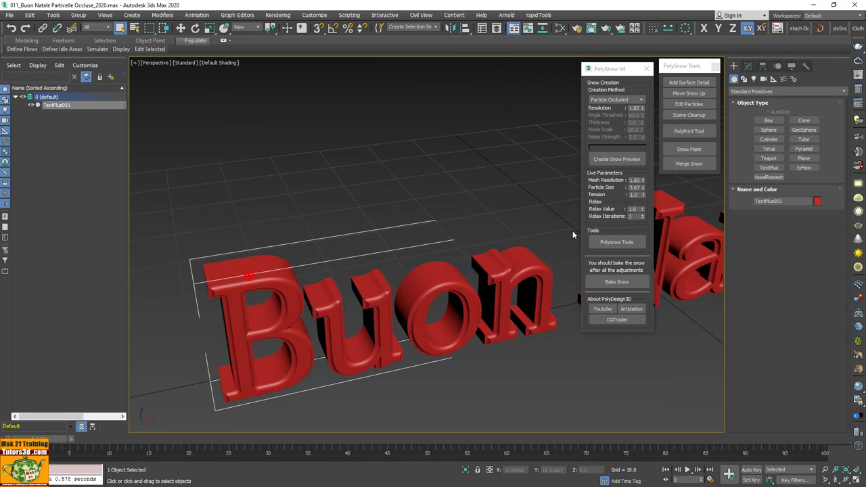
click(689, 149)
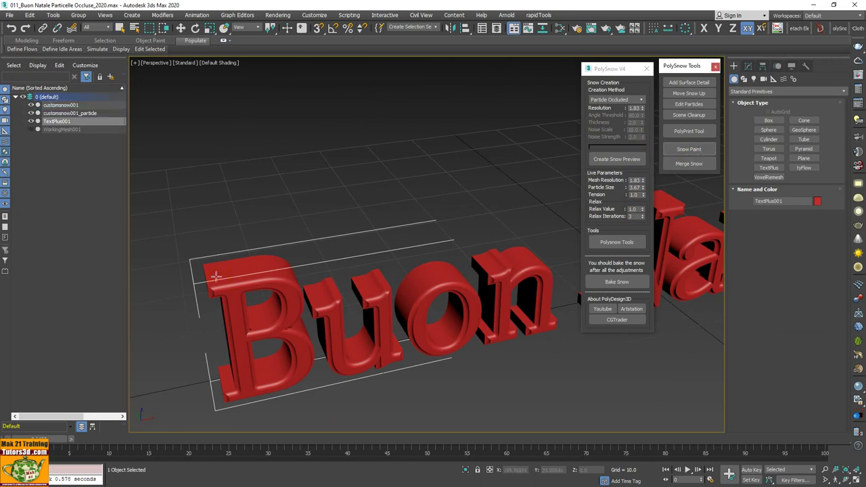
Paint snow along the tops of the B, u, o and n.
drag(216, 276, 265, 269)
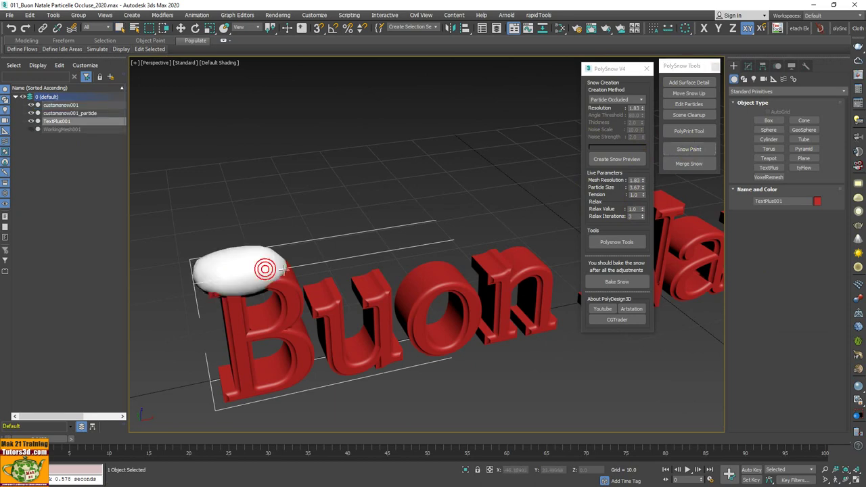
drag(315, 291, 426, 276)
drag(490, 264, 512, 262)
mouse_move(513, 262)
alt+middle_down()
mouse_move(438, 237)
mouse_move(276, 322)
alt+middle_up()
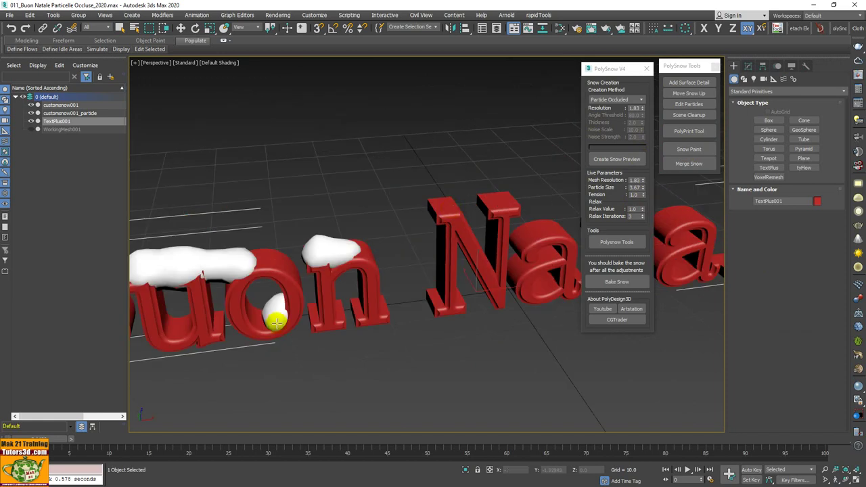
Paint snow on both N stems and on top of the a and t.
click(449, 203)
click(503, 199)
alt+middle_drag(503, 198, 447, 218)
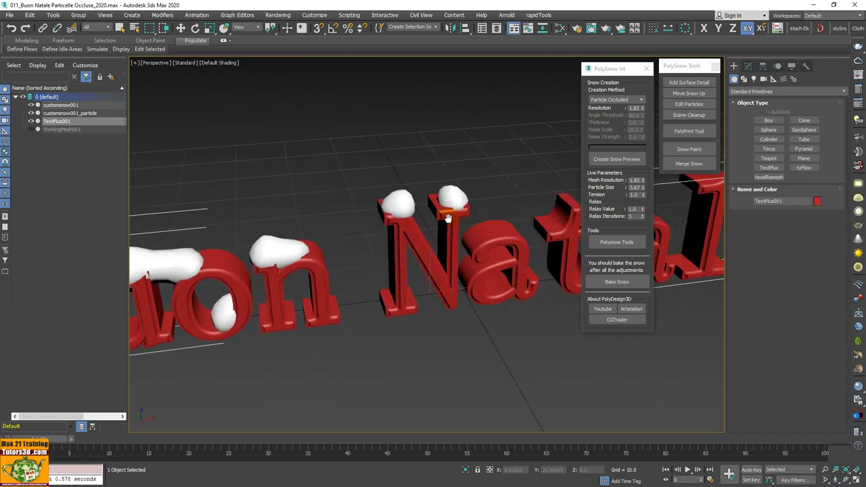
drag(447, 217, 497, 232)
mouse_move(497, 232)
alt+middle_down()
mouse_move(433, 239)
mouse_move(462, 232)
alt+middle_up()
drag(462, 230, 487, 232)
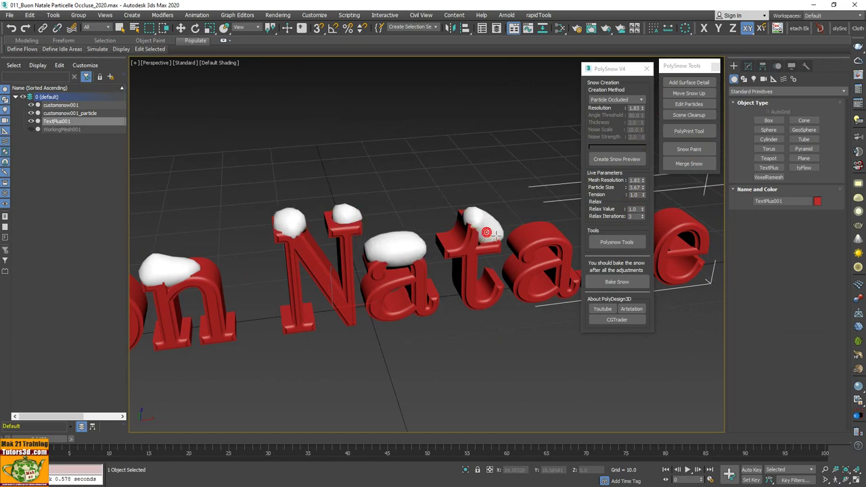
alt+middle_drag(486, 233, 437, 234)
Paint snow clumps on the second a and on the top and base of the l.
click(447, 230)
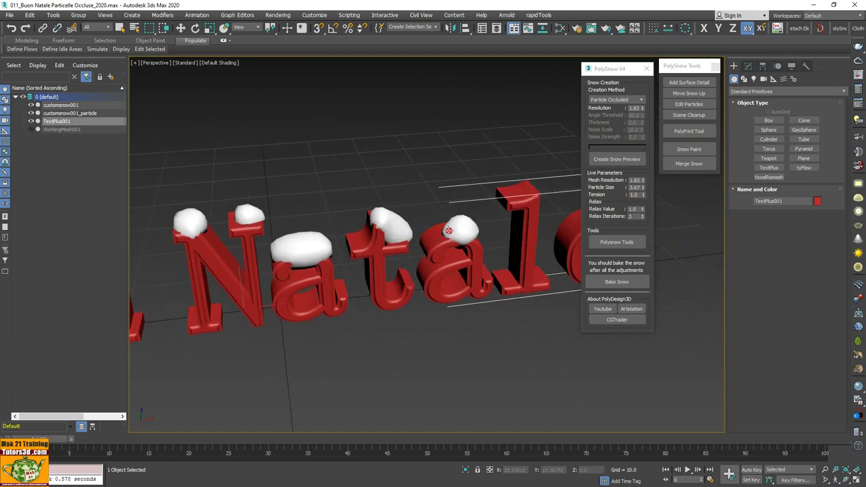
scroll(443, 236, down, 5)
scroll(439, 241, up, 3)
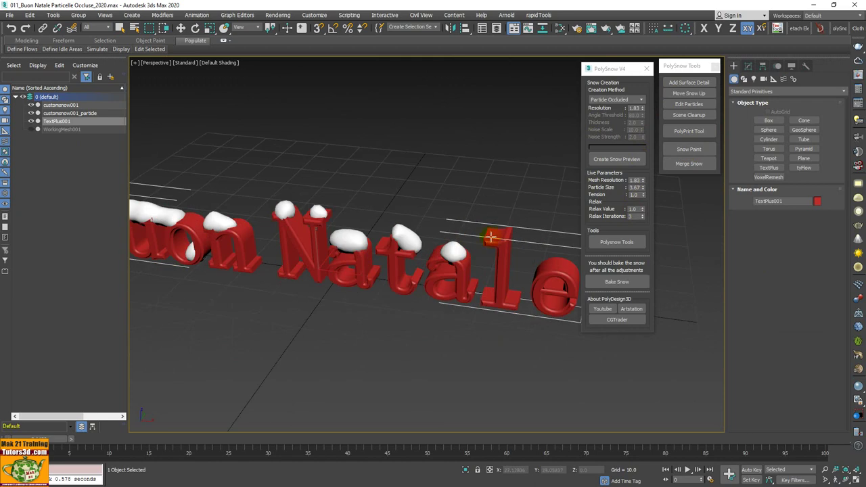
drag(498, 235, 510, 263)
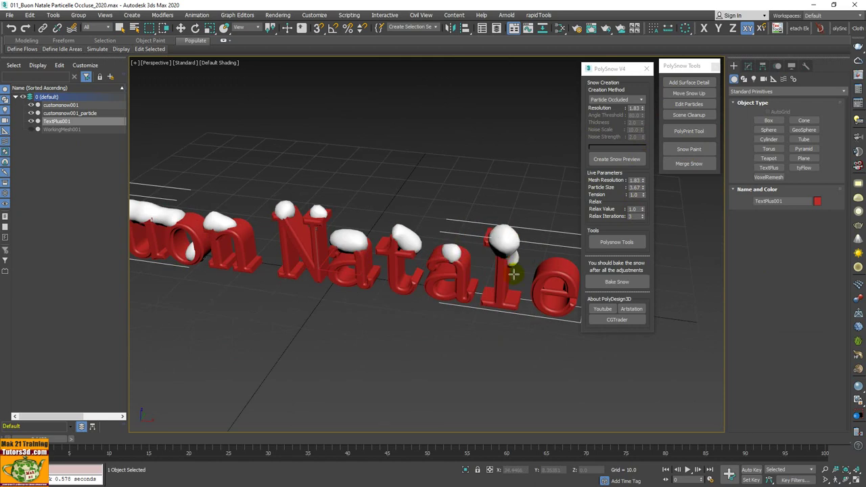
mouse_move(514, 273)
alt+middle_down()
mouse_move(495, 240)
mouse_move(526, 259)
alt+middle_up()
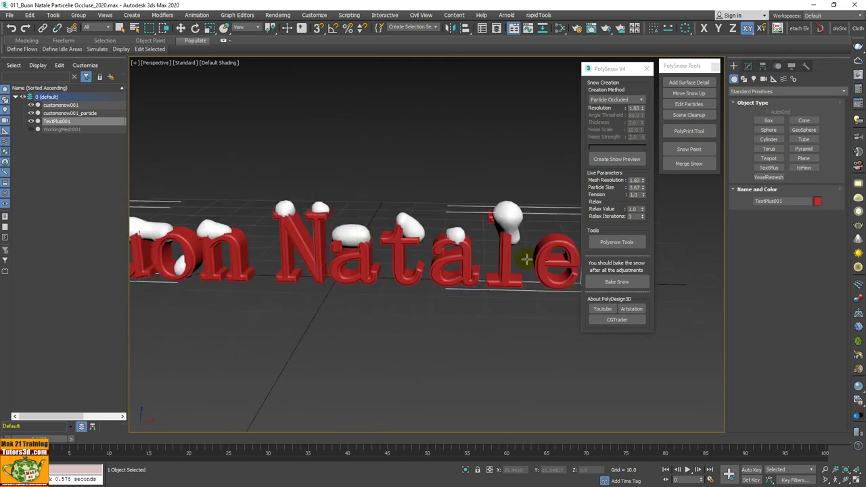
scroll(498, 266, up, 4)
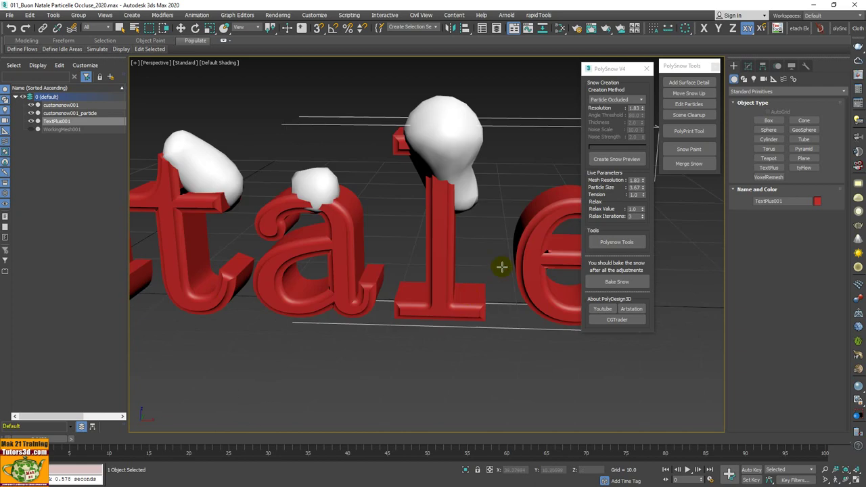
click(469, 294)
Paint snow inside and on top of the e.
alt+middle_drag(478, 287, 512, 291)
click(522, 293)
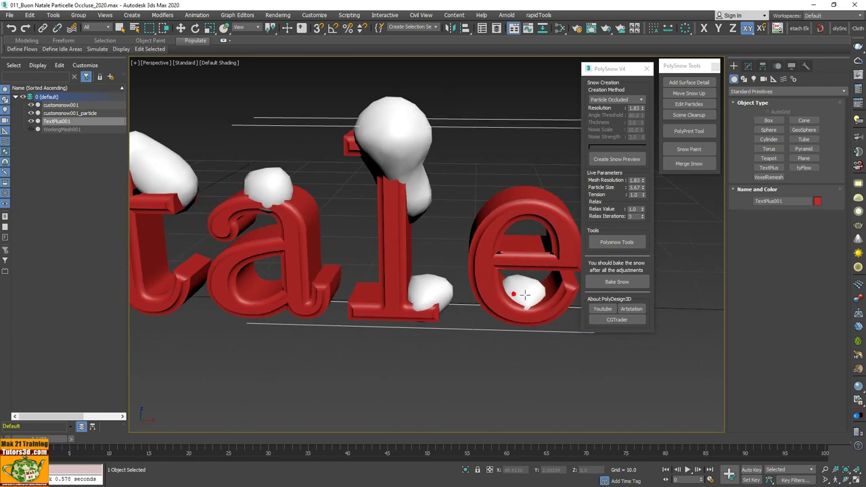
click(509, 198)
mouse_move(547, 232)
alt+middle_down()
mouse_move(527, 242)
mouse_move(495, 237)
alt+middle_up()
scroll(469, 218, up, 3)
click(457, 211)
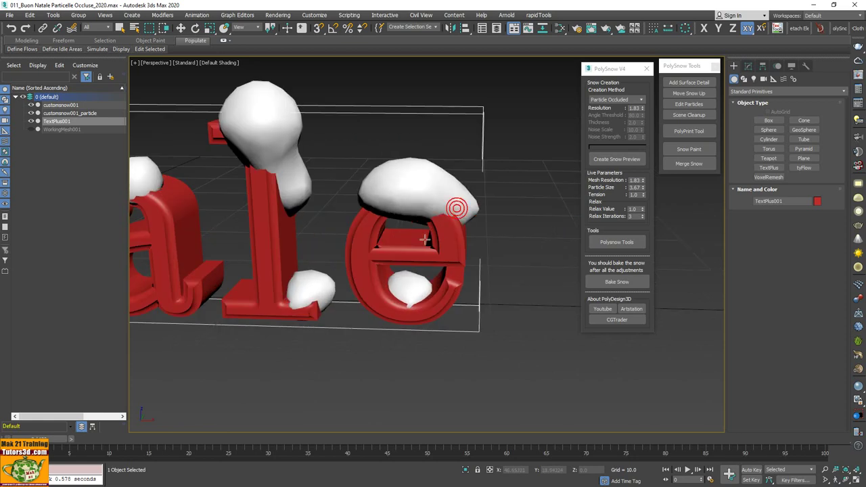
scroll(441, 201, down, 3)
Build up snow clumps on the a's and t of Natale.
mouse_move(367, 247)
alt+middle_down()
mouse_move(412, 248)
mouse_move(388, 278)
mouse_move(386, 270)
alt+middle_up()
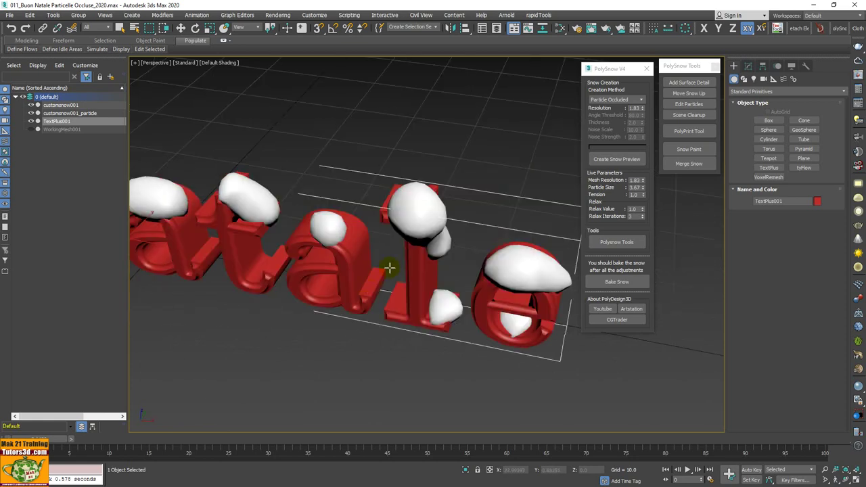
click(373, 284)
click(378, 275)
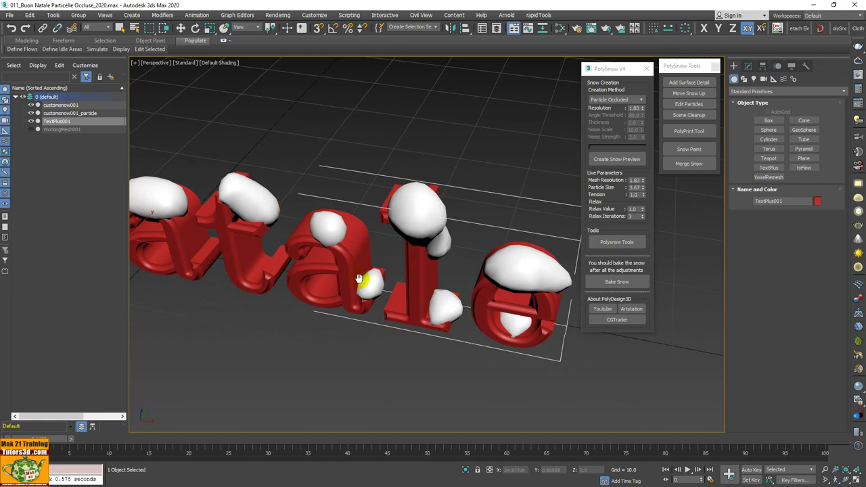
scroll(400, 238, up, 4)
click(367, 254)
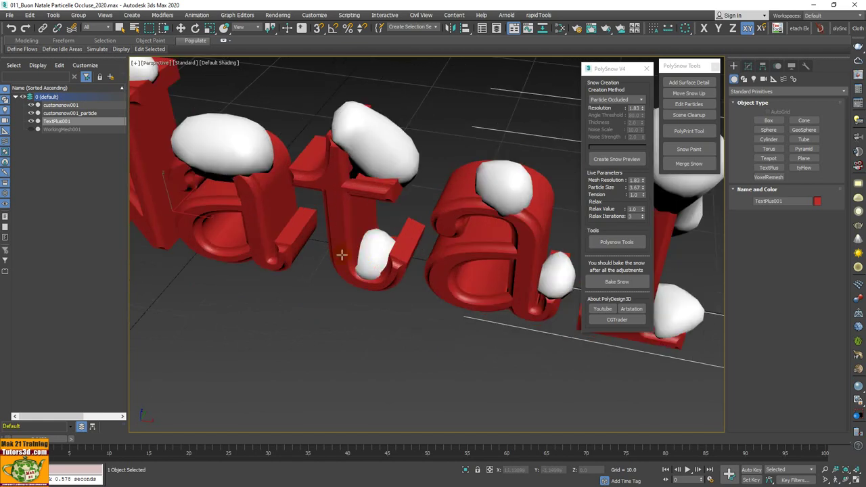
alt+middle_drag(342, 255, 381, 238)
click(446, 223)
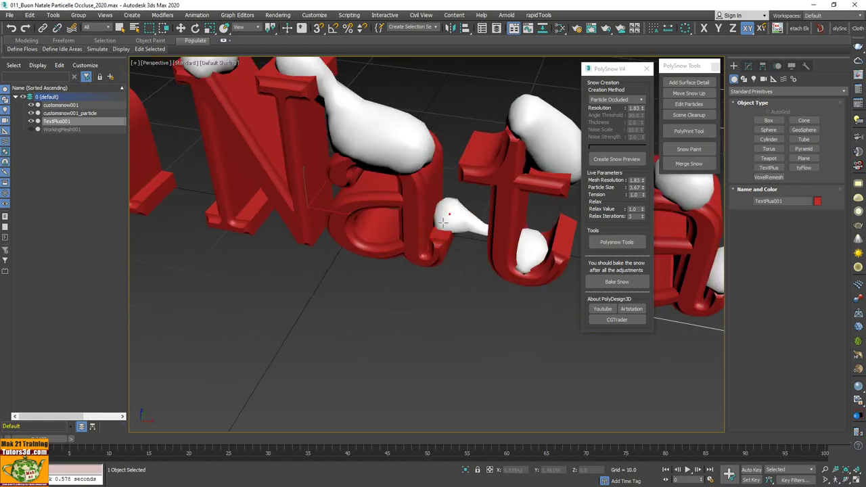
Paint a larger snow cap over the n.
scroll(416, 247, down, 3)
scroll(421, 250, down, 2)
scroll(420, 251, up, 2)
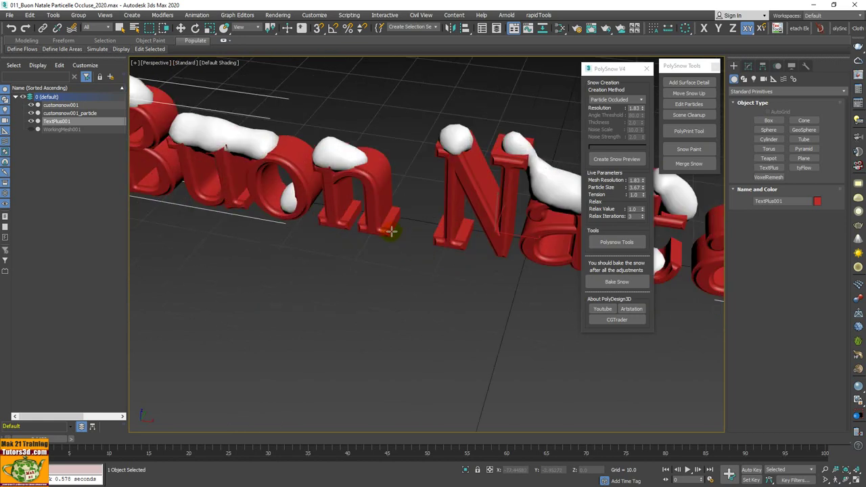
scroll(387, 228, up, 3)
drag(352, 124, 387, 171)
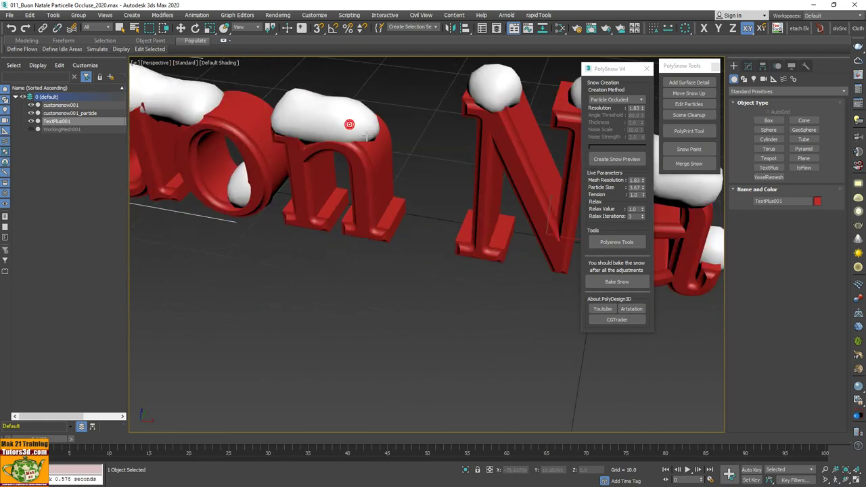
Paint snow along the base of the B, seen from behind.
scroll(384, 208, down, 1)
scroll(381, 239, down, 2)
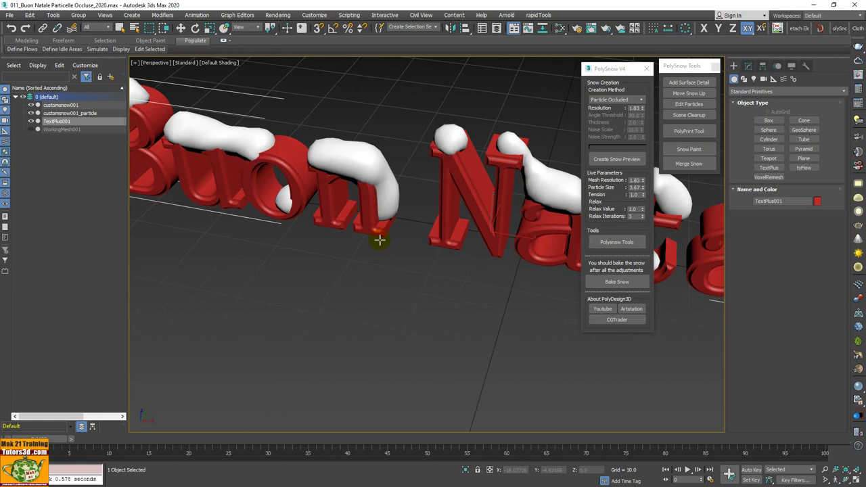
scroll(381, 240, down, 3)
scroll(375, 252, down, 2)
mouse_move(375, 252)
alt+middle_down()
mouse_move(408, 270)
mouse_move(368, 222)
mouse_move(415, 310)
alt+middle_up()
click(415, 310)
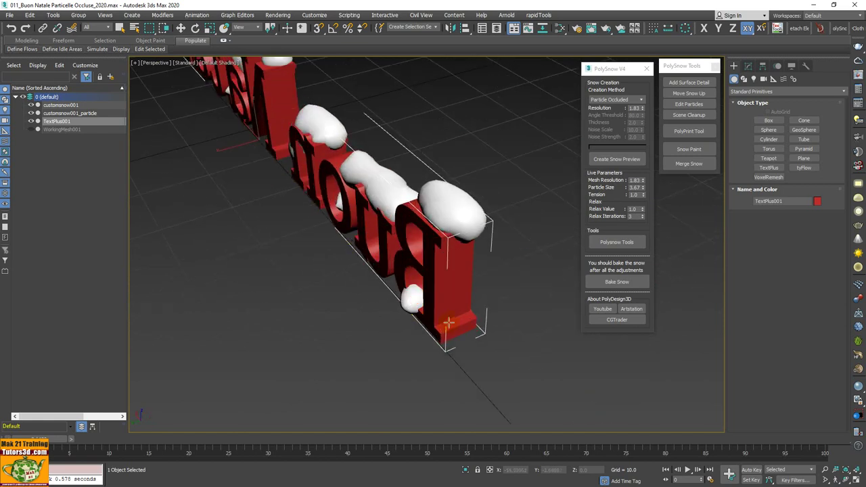
drag(444, 318, 468, 315)
scroll(468, 315, down, 4)
mouse_move(469, 314)
alt+middle_down()
mouse_move(422, 293)
mouse_move(400, 247)
alt+middle_up()
Add snow onto the top of the N and orbit to check the result.
scroll(408, 238, up, 5)
scroll(344, 255, down, 2)
scroll(344, 256, up, 2)
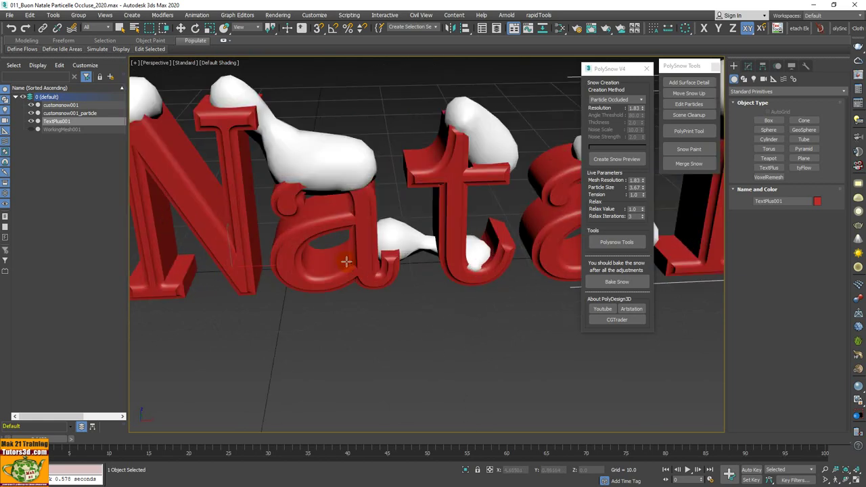
scroll(335, 251, down, 3)
alt+middle_drag(335, 251, 383, 247)
scroll(383, 248, down, 3)
drag(339, 203, 386, 215)
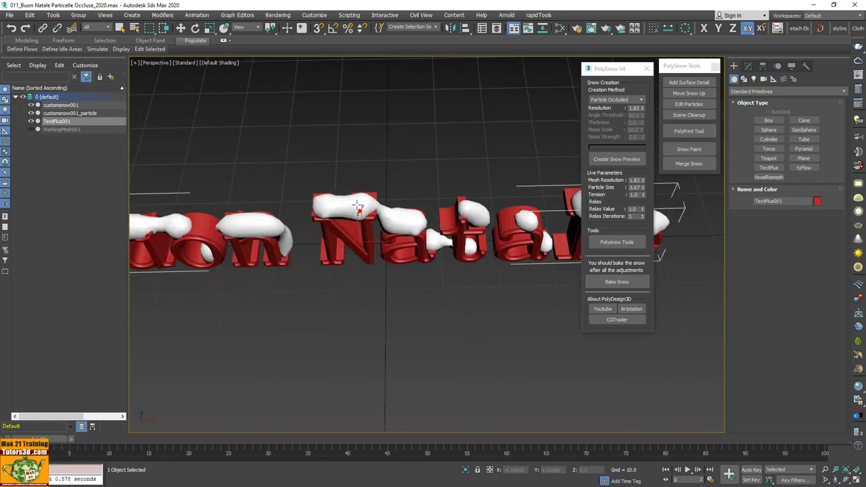
click(360, 203)
scroll(384, 175, up, 3)
scroll(414, 238, down, 3)
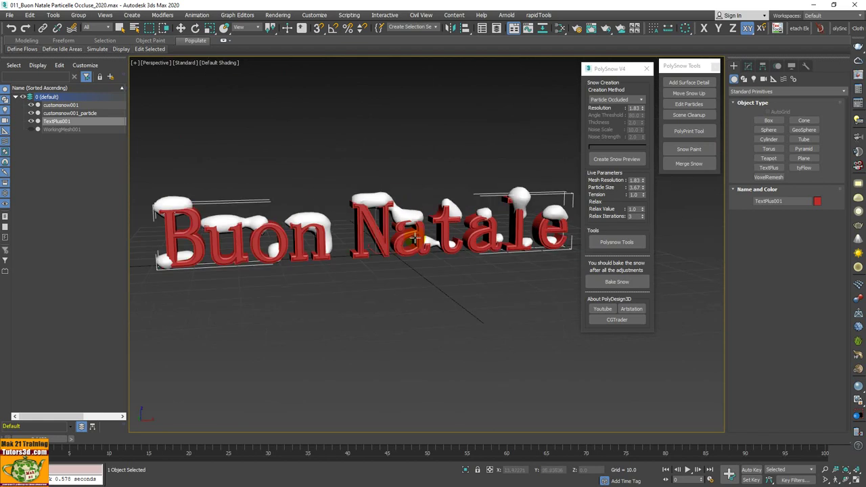
mouse_move(409, 250)
alt+middle_down()
mouse_move(470, 242)
mouse_move(502, 261)
alt+middle_up()
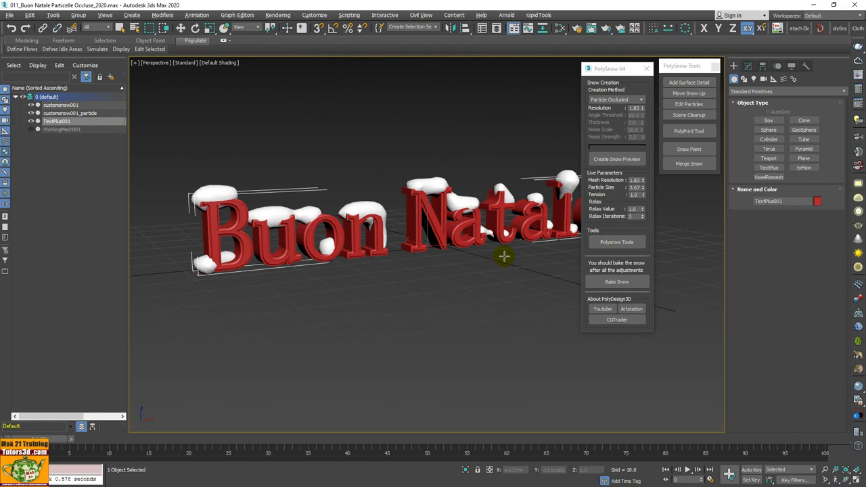
Exit Snow Paint to drop WorkingMesh001, then inspect the snow on the Natale letters.
right_click(504, 256)
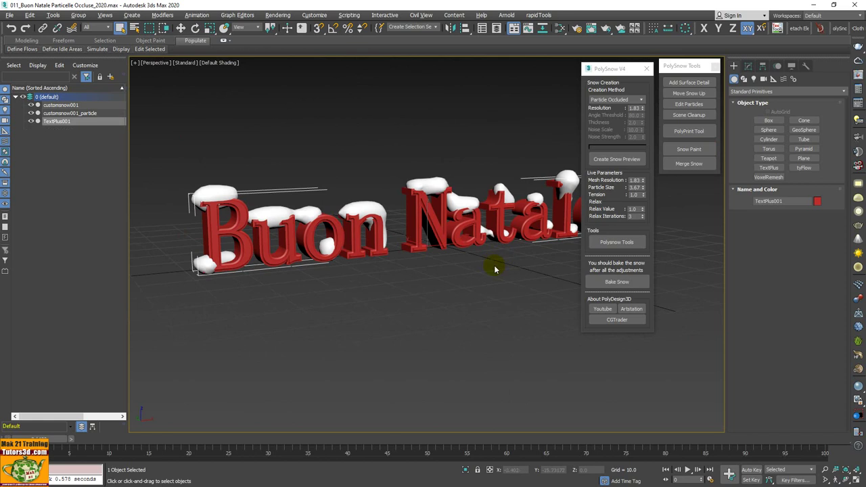
alt+middle_drag(396, 264, 387, 271)
scroll(386, 271, up, 3)
mouse_move(357, 246)
middle_down()
mouse_move(325, 245)
mouse_move(314, 258)
mouse_move(309, 298)
mouse_move(330, 284)
middle_up()
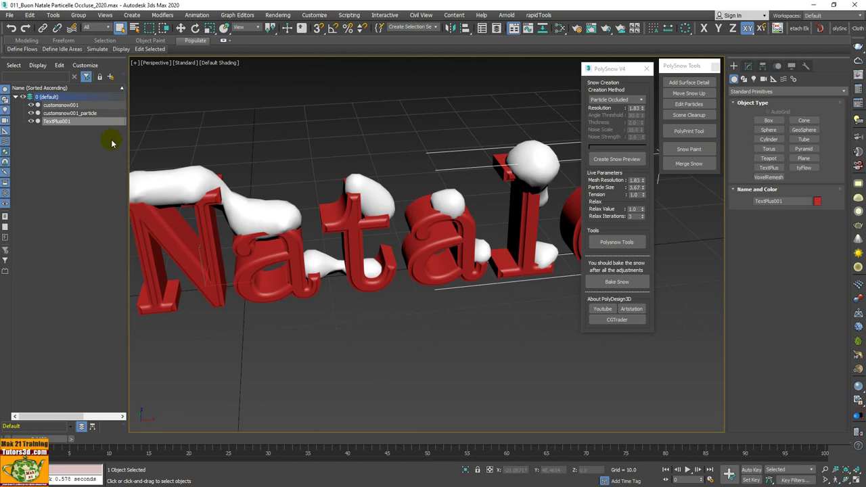
Select customsnow001 in the Modify panel and run PolySnow Edit Particles.
click(361, 187)
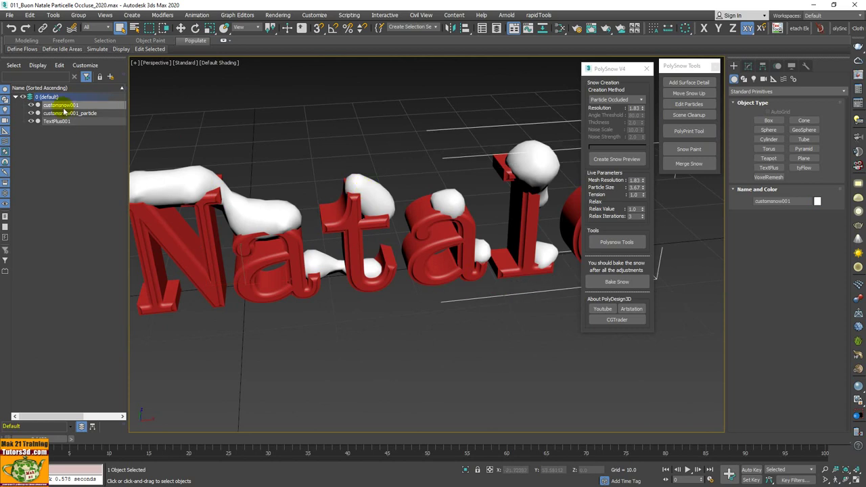
click(749, 66)
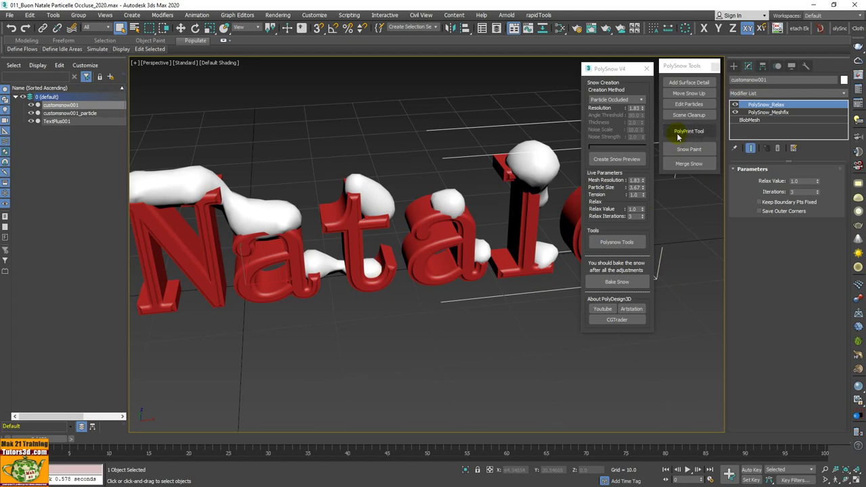
click(688, 104)
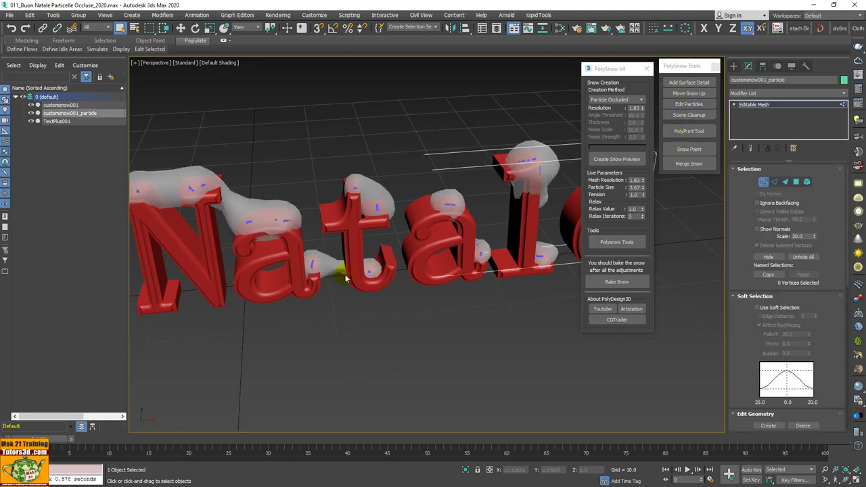
alt+middle_drag(335, 270, 351, 251)
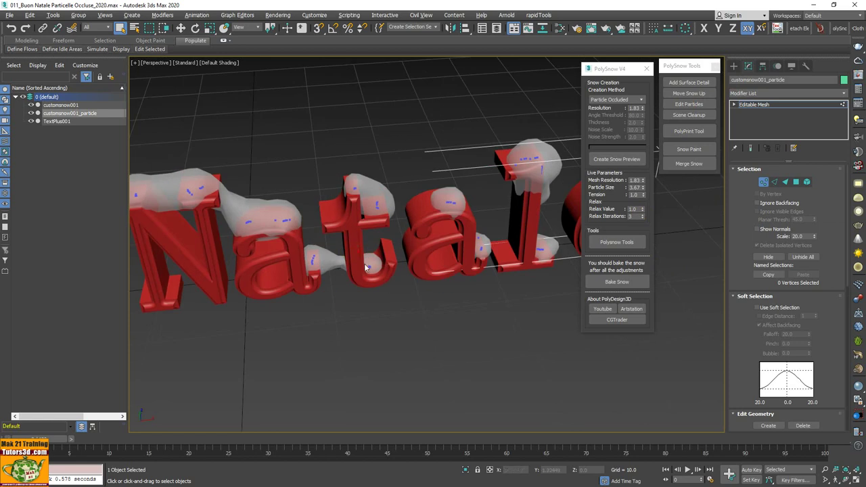
Clear the particle vertex selection and leave the Editable Mesh vertex level.
click(386, 282)
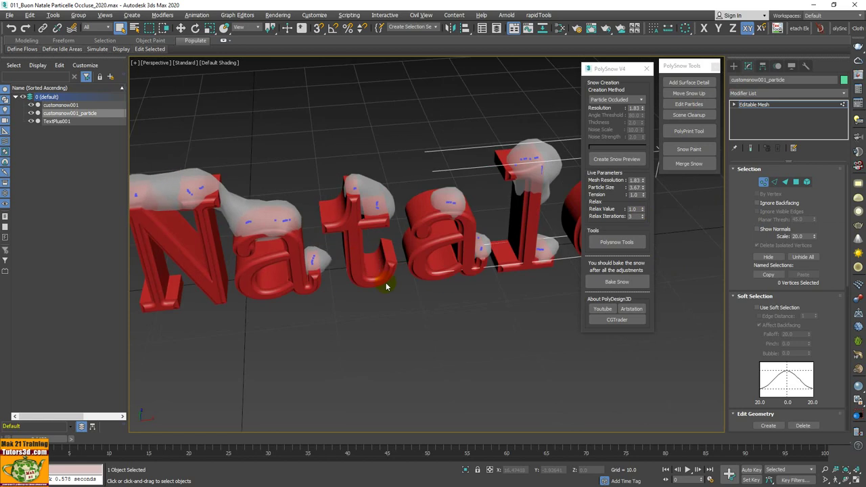
mouse_move(385, 282)
alt+middle_down()
mouse_move(297, 268)
mouse_move(309, 276)
mouse_move(319, 276)
mouse_move(289, 248)
alt+middle_up()
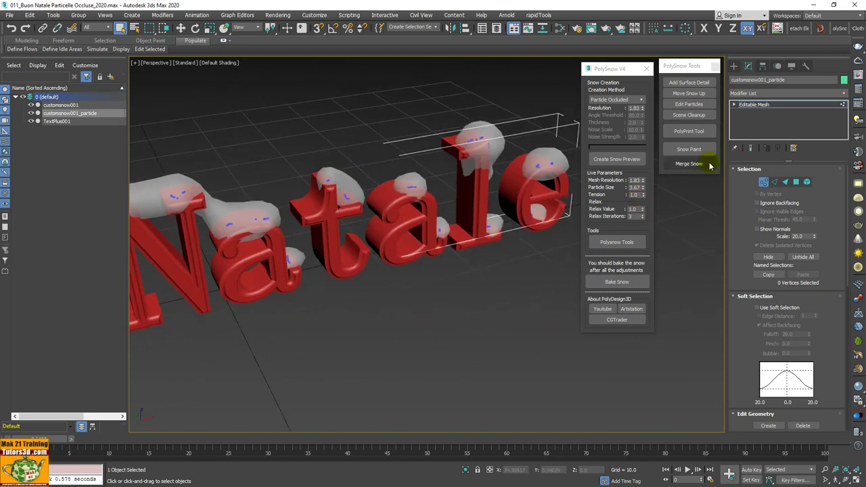
click(733, 104)
click(753, 104)
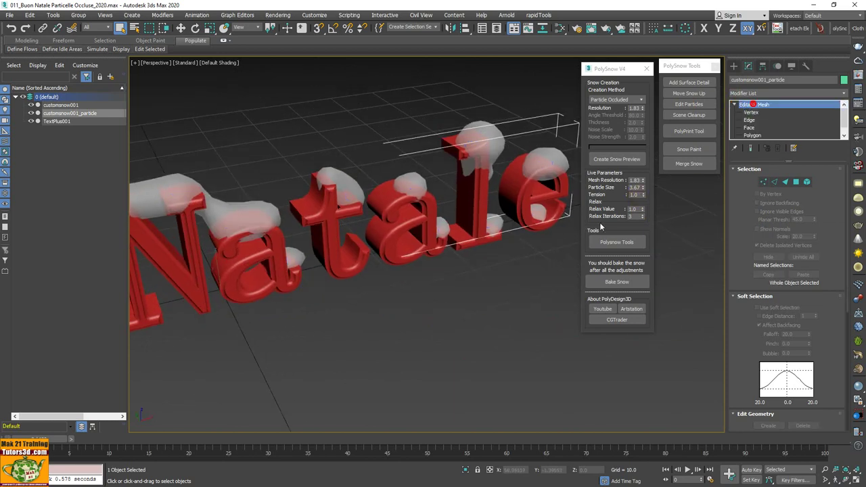
Deselect the particle object, reselect customsnow001 and view Buon Natale from the front.
click(479, 301)
scroll(451, 310, down, 5)
scroll(415, 313, up, 3)
click(307, 246)
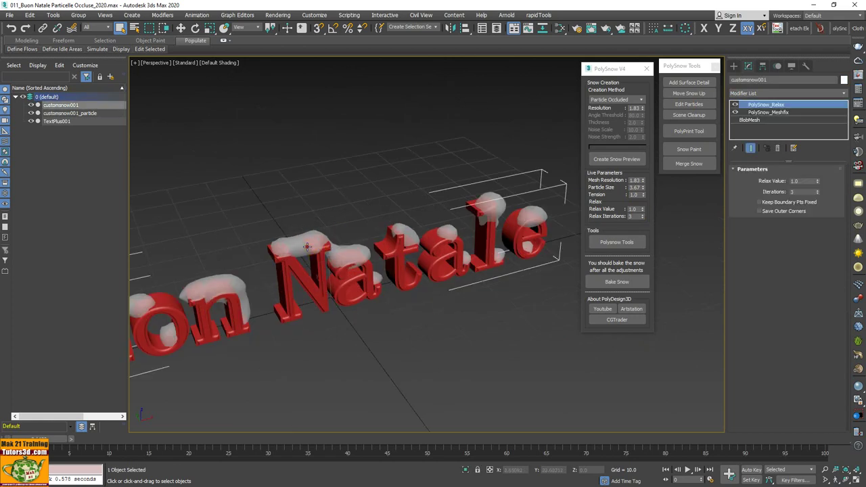
mouse_move(307, 246)
alt+middle_down()
mouse_move(352, 223)
mouse_move(366, 230)
mouse_move(481, 206)
alt+middle_up()
scroll(352, 223, down, 3)
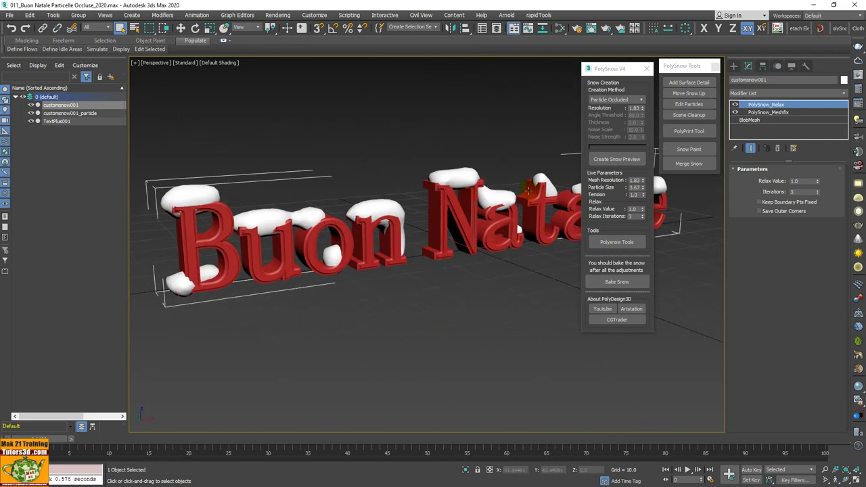
drag(622, 75, 691, 188)
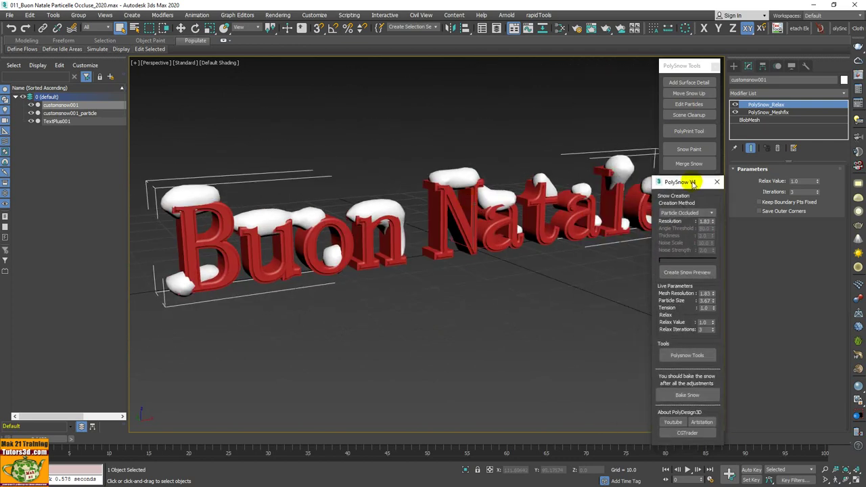
scroll(510, 270, down, 3)
Move the PolySnow V4 panel to the right and recentre the text in view.
mouse_move(510, 269)
middle_down()
mouse_move(443, 277)
mouse_move(405, 267)
mouse_move(710, 270)
middle_up()
scroll(406, 267, up, 2)
scroll(405, 268, up, 2)
alt+middle_drag(447, 270, 471, 238)
scroll(472, 238, up, 1)
scroll(474, 241, up, 3)
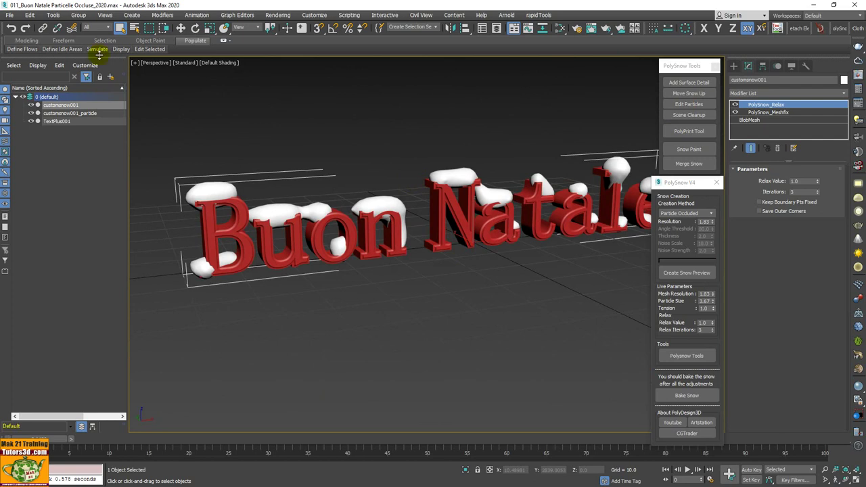
Save As from the 011 file, replacing 'Particelle Occluse' with 'Neve Dipinta' in the name.
click(10, 15)
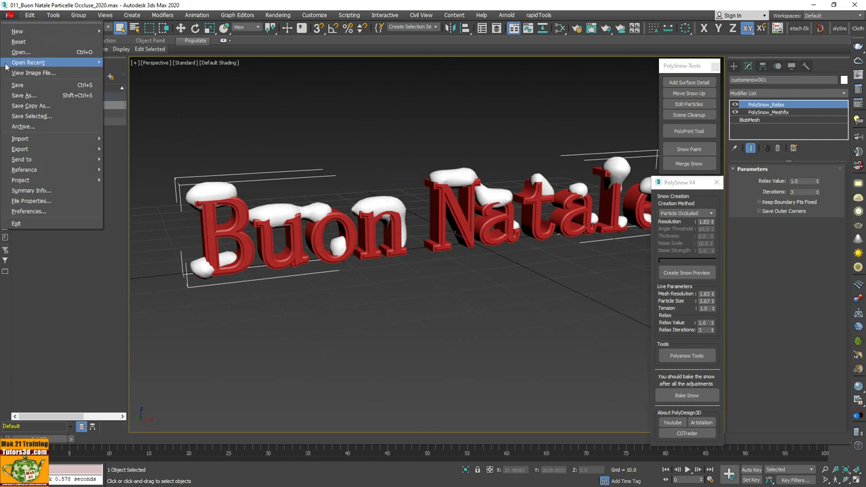
click(25, 95)
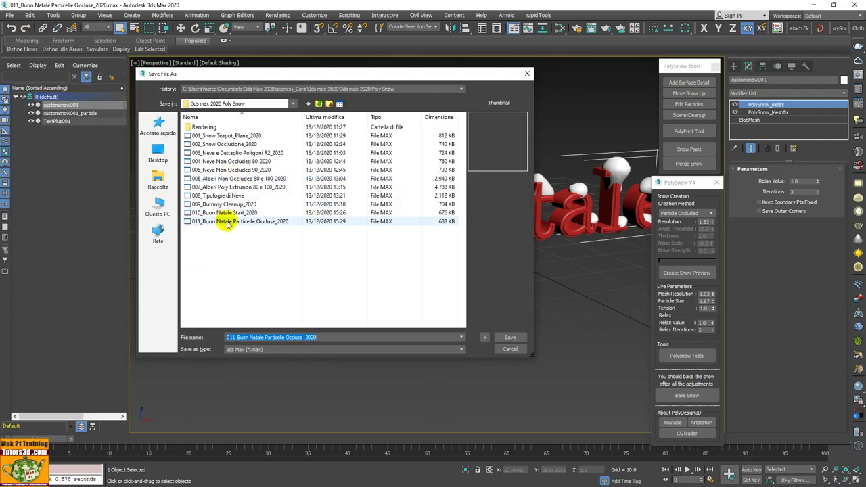
click(227, 223)
click(231, 337)
text(2)
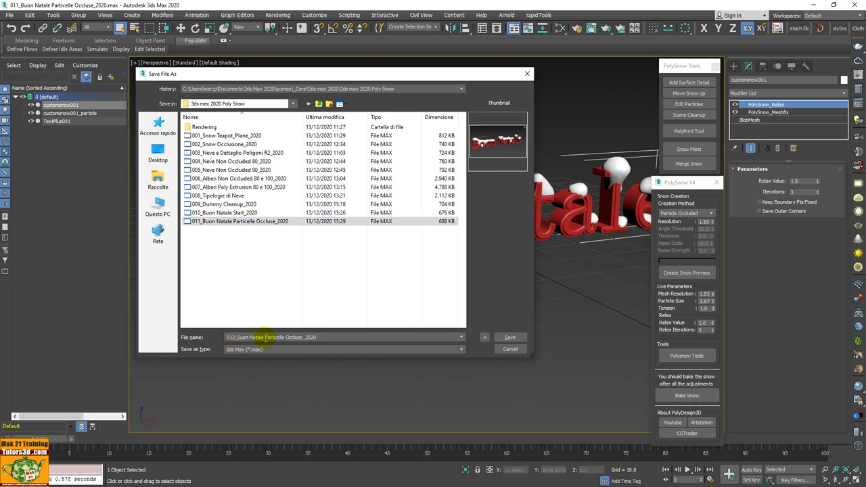
drag(264, 337, 299, 337)
text(Neve Dipinta)
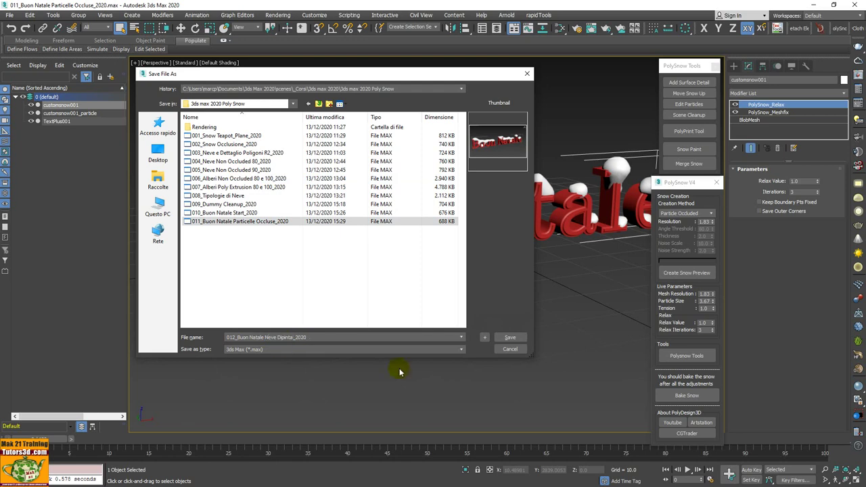